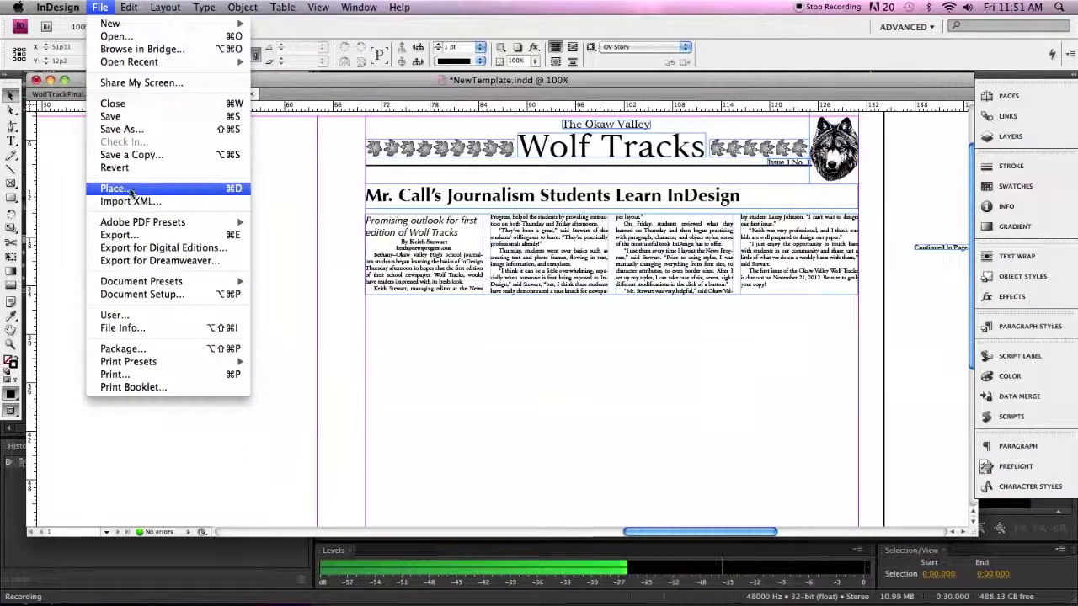
Place Students_working_on_class_assignment_in_computer_lab.jpg from the WolfTracks Photos folder at full size below the front-page article.
click(183, 193)
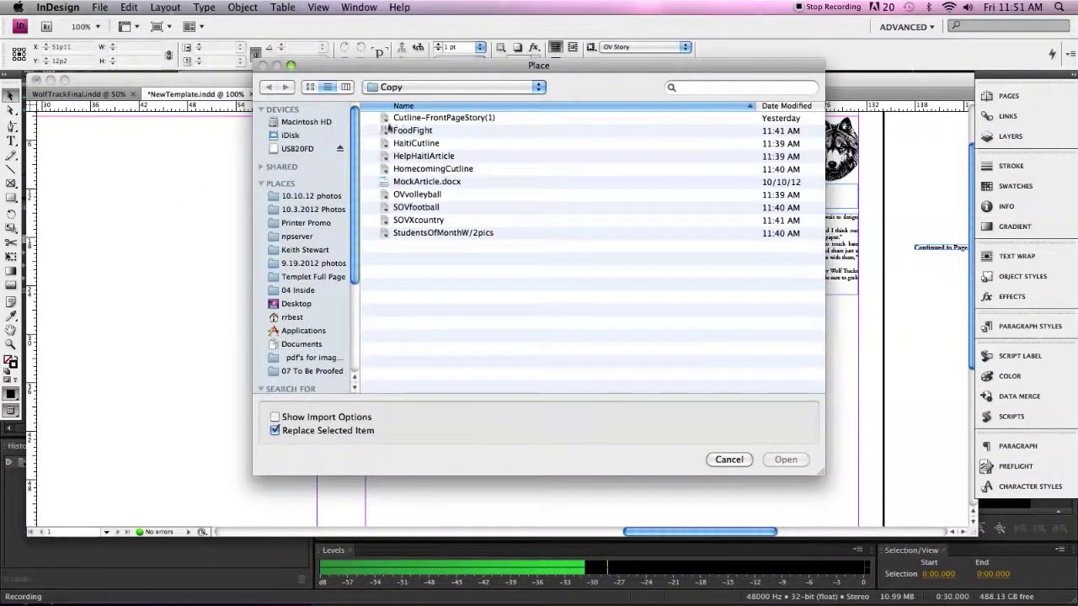
click(471, 87)
click(474, 103)
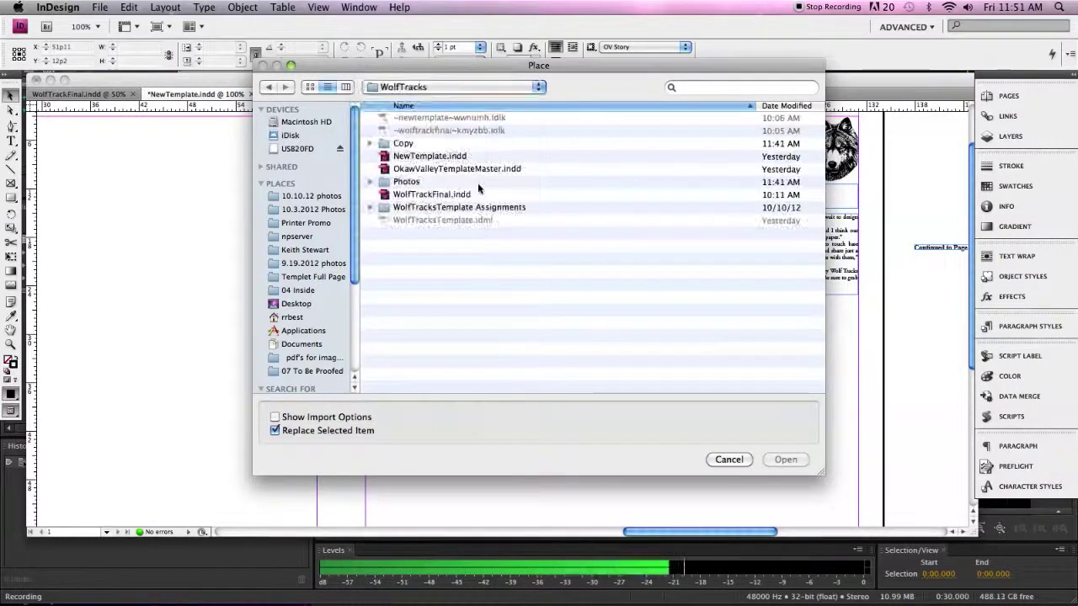
double_click(412, 182)
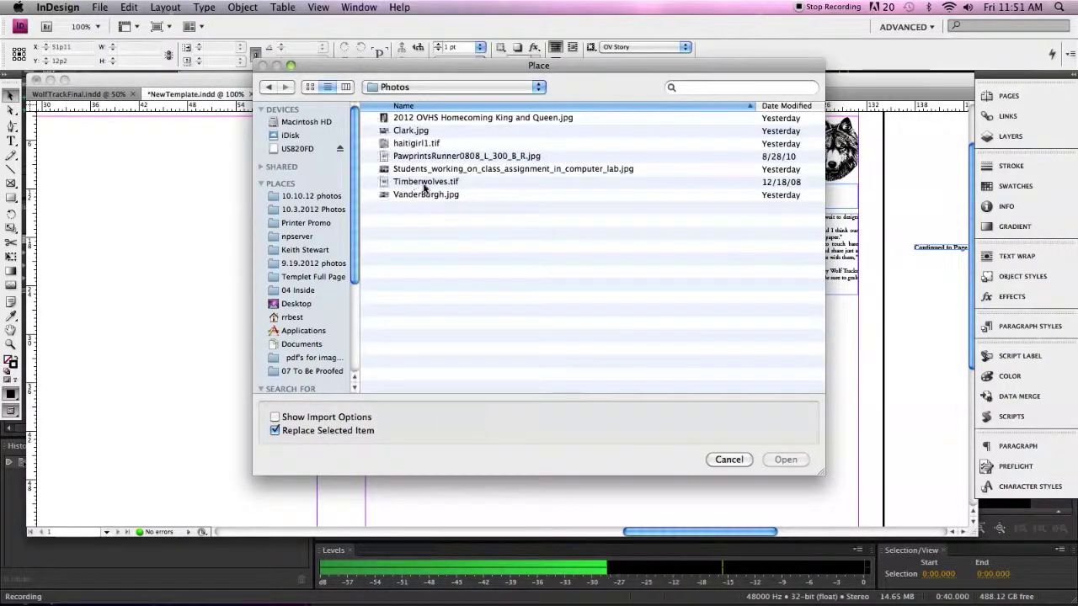
click(457, 169)
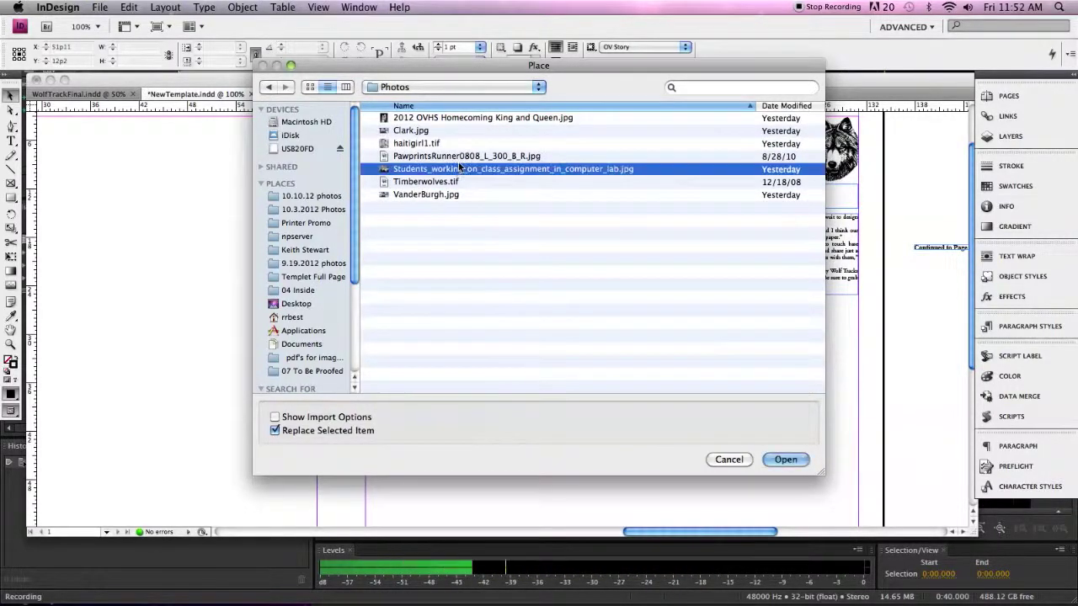
click(784, 459)
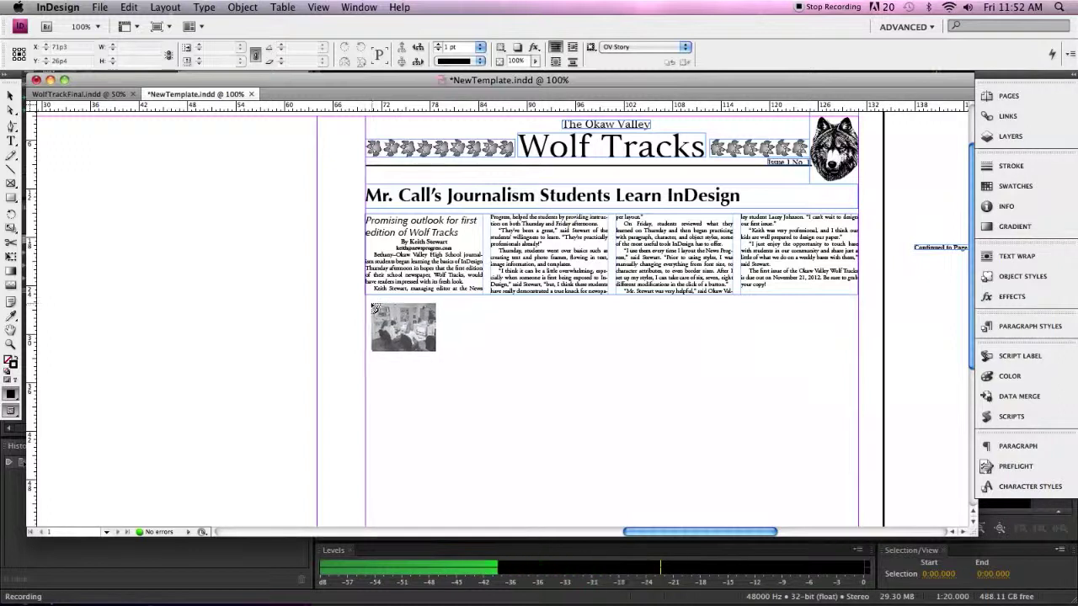
click(373, 306)
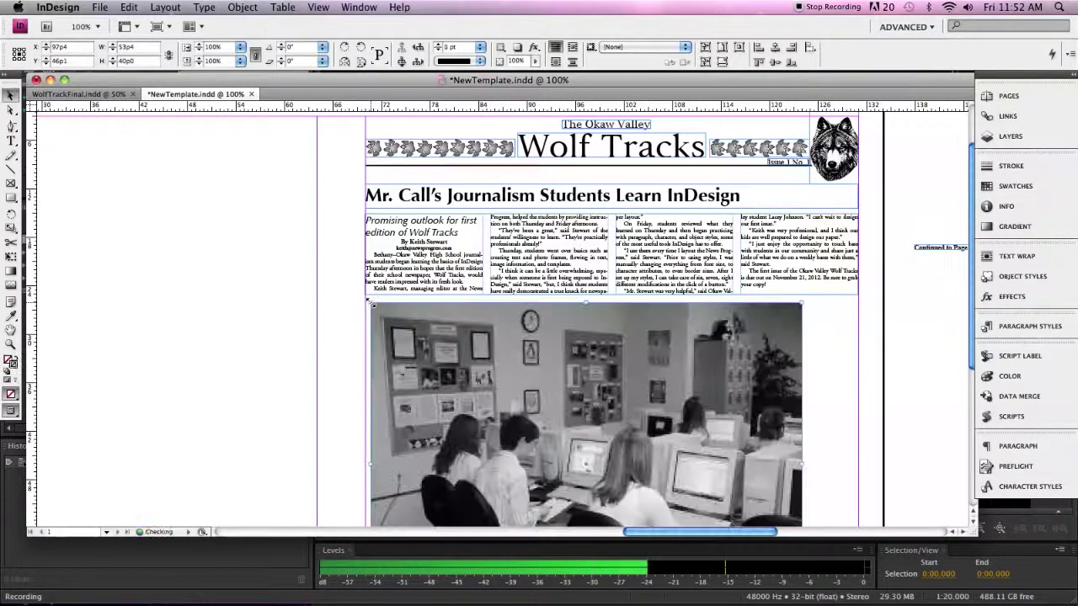
Set the display performance to High Quality Display and deselect the placed photo.
scroll(373, 305, down, 3)
scroll(371, 306, down, 2)
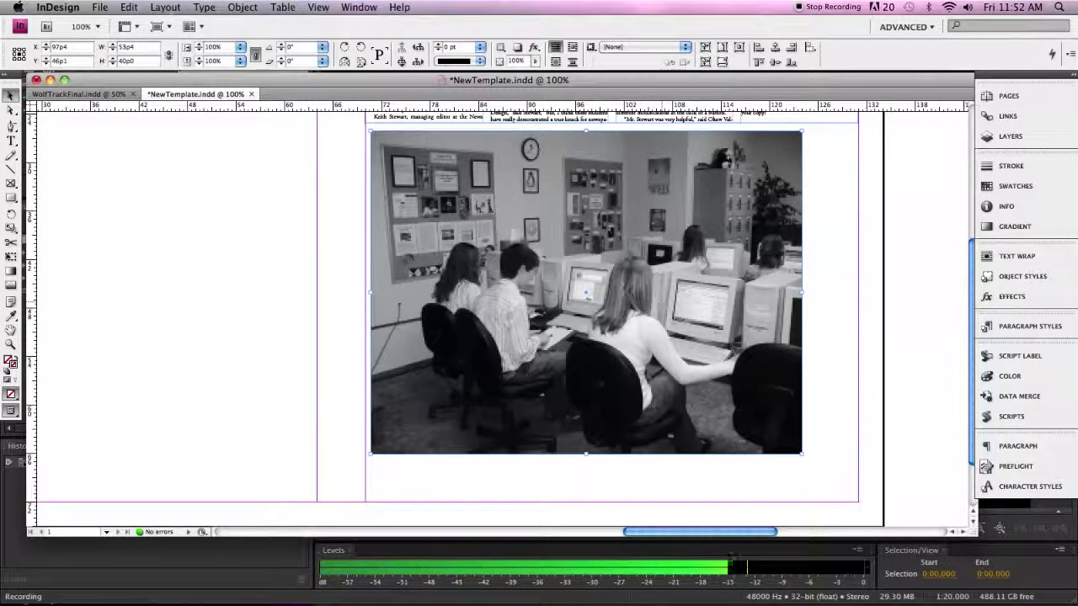
click(326, 9)
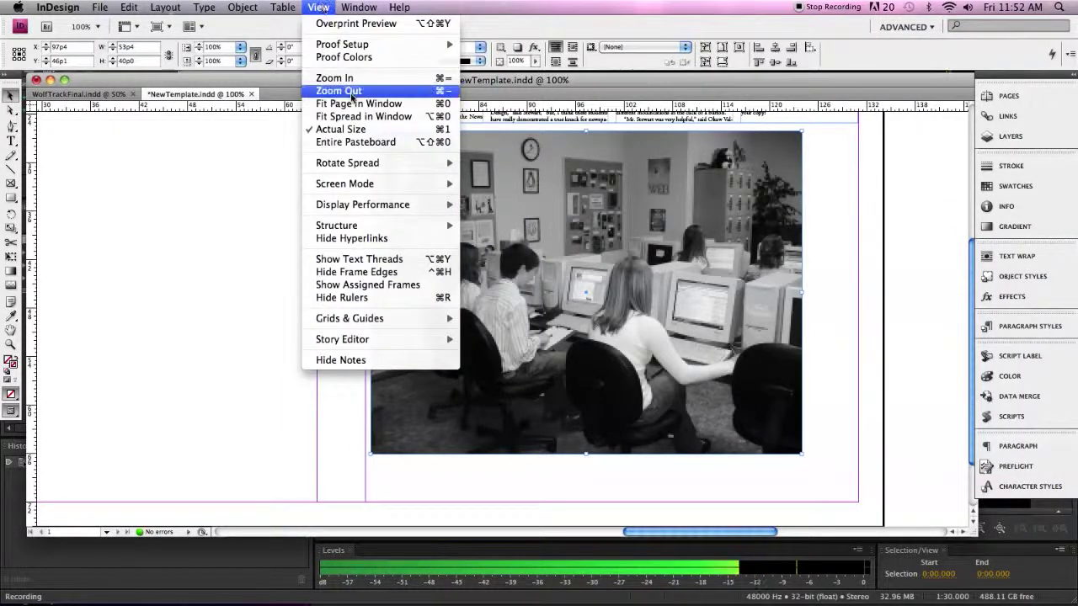
mouse_move(381, 208)
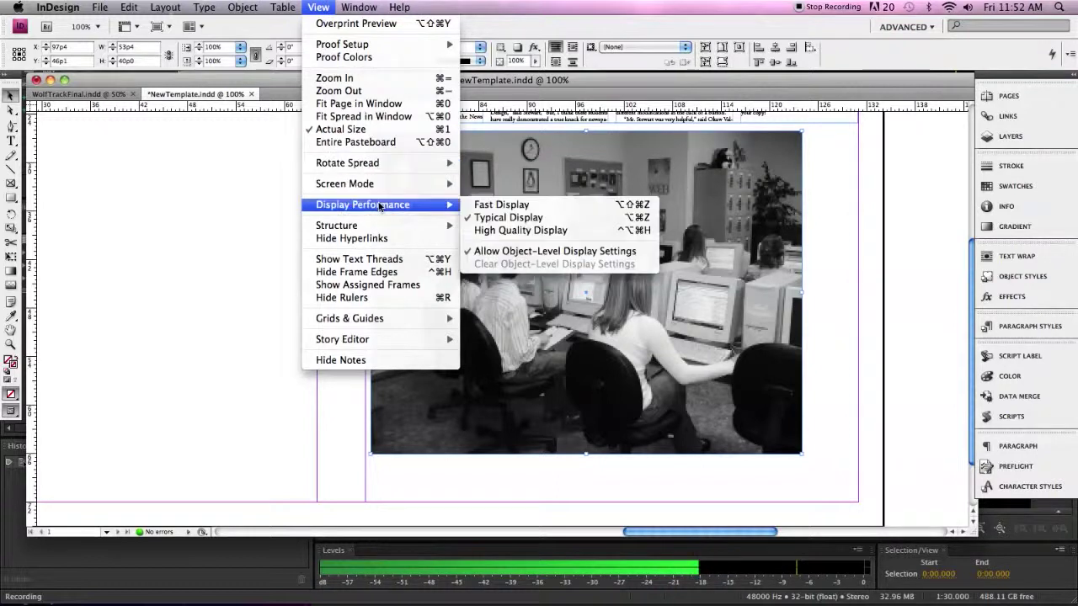
click(490, 231)
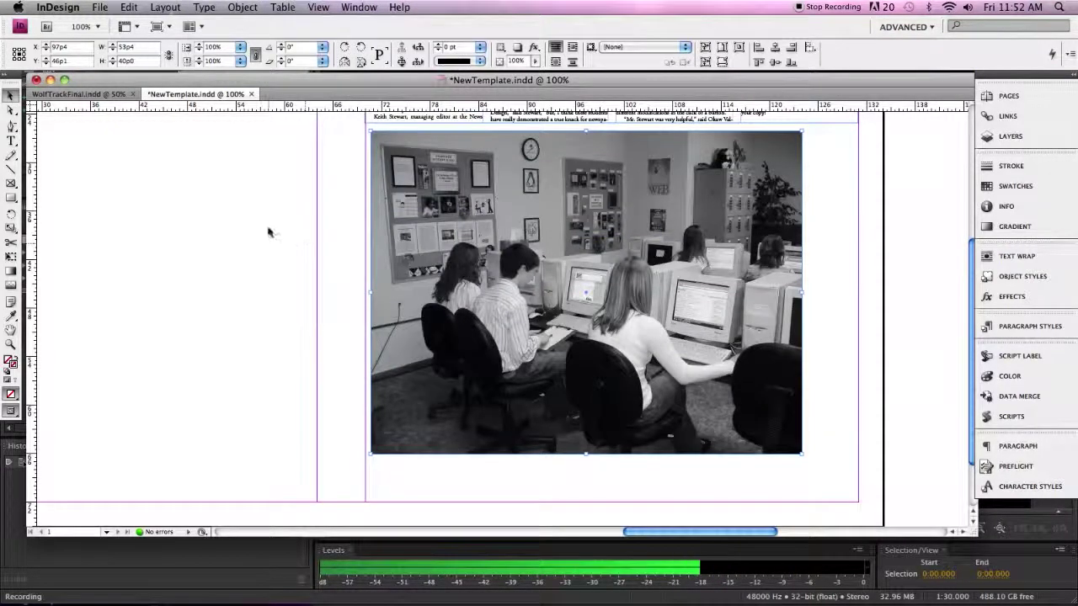
click(268, 233)
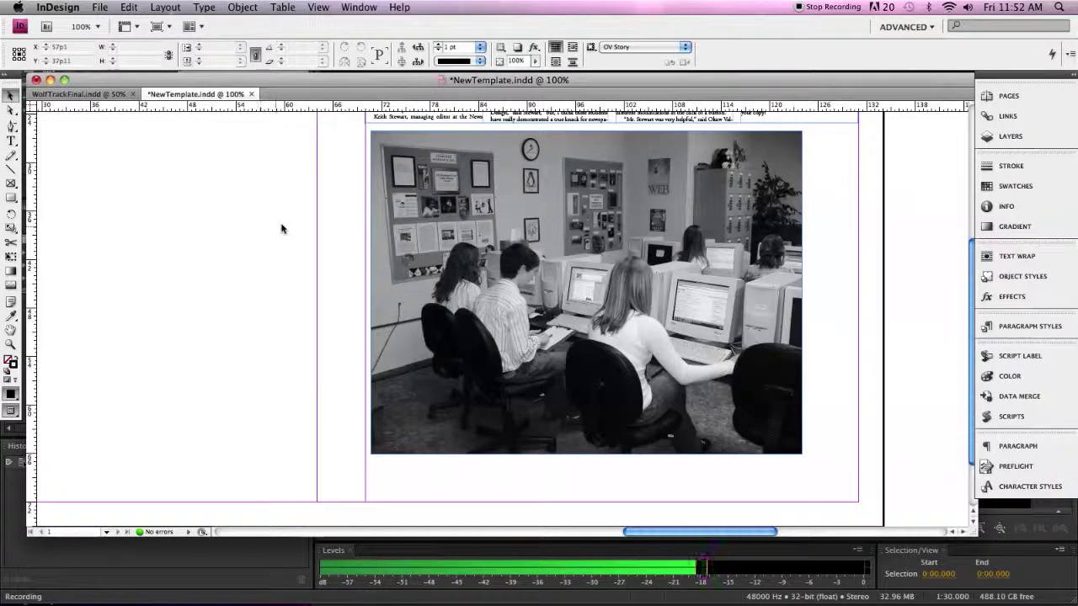
scroll(283, 226, up, 5)
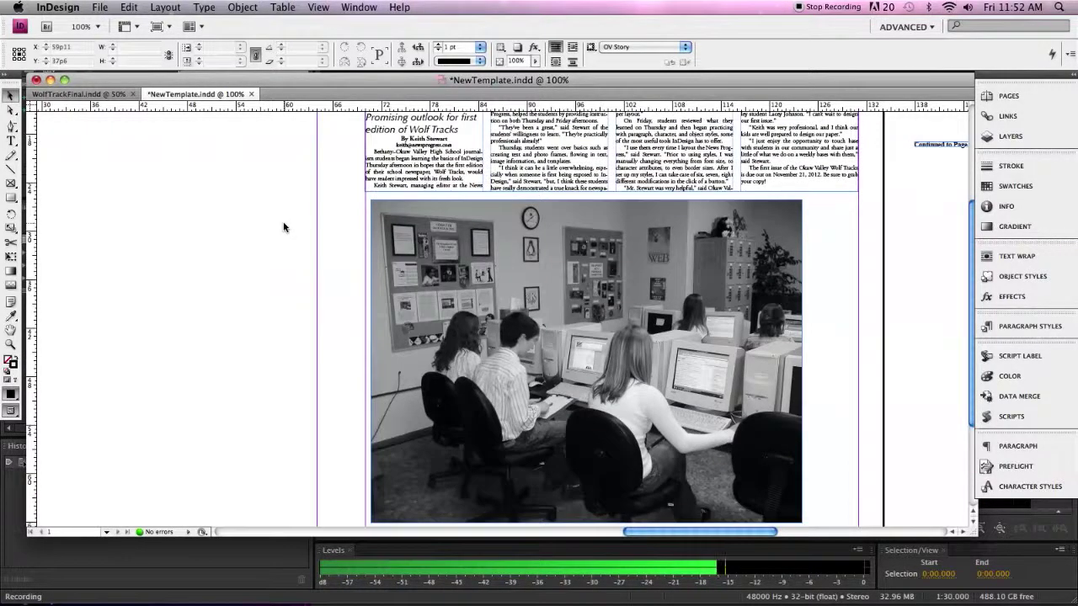
scroll(283, 225, down, 2)
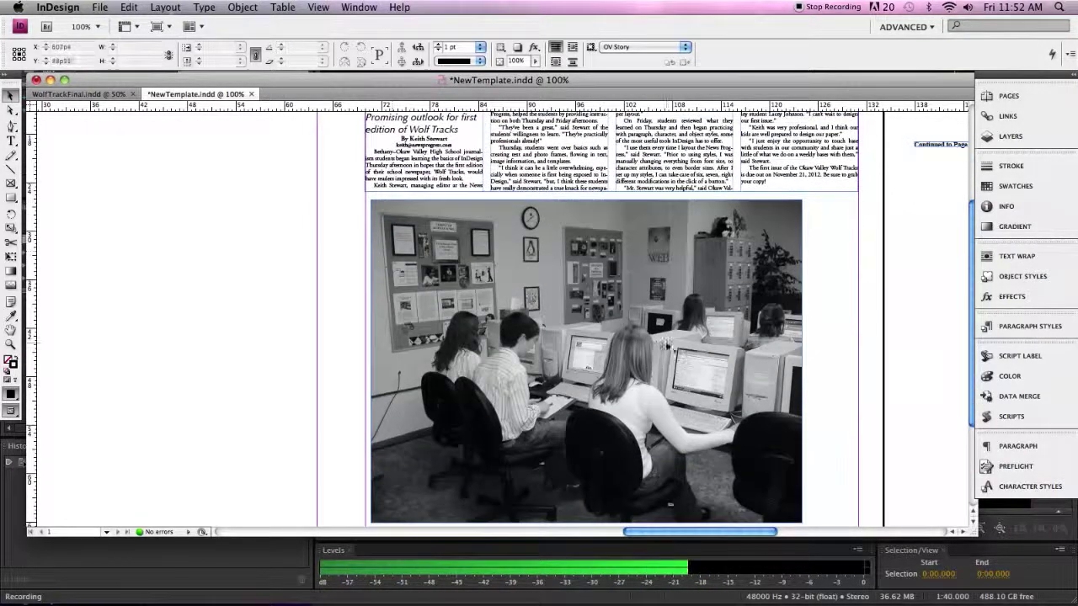
Move the full-size photo flush with the front page's left margin, just below the article text.
click(770, 345)
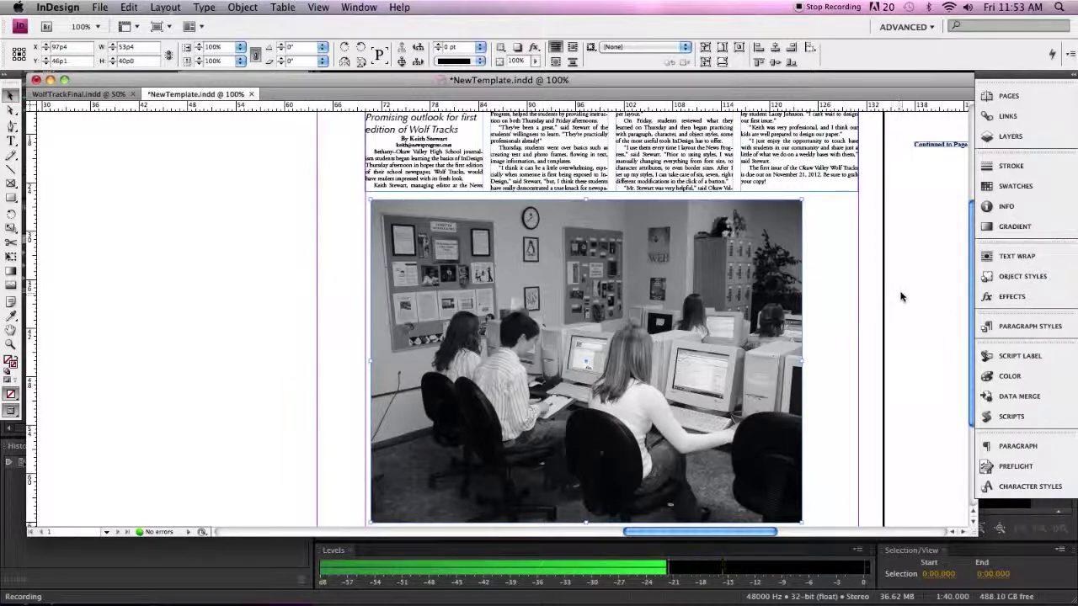
drag(704, 301, 696, 299)
scroll(696, 299, down, 2)
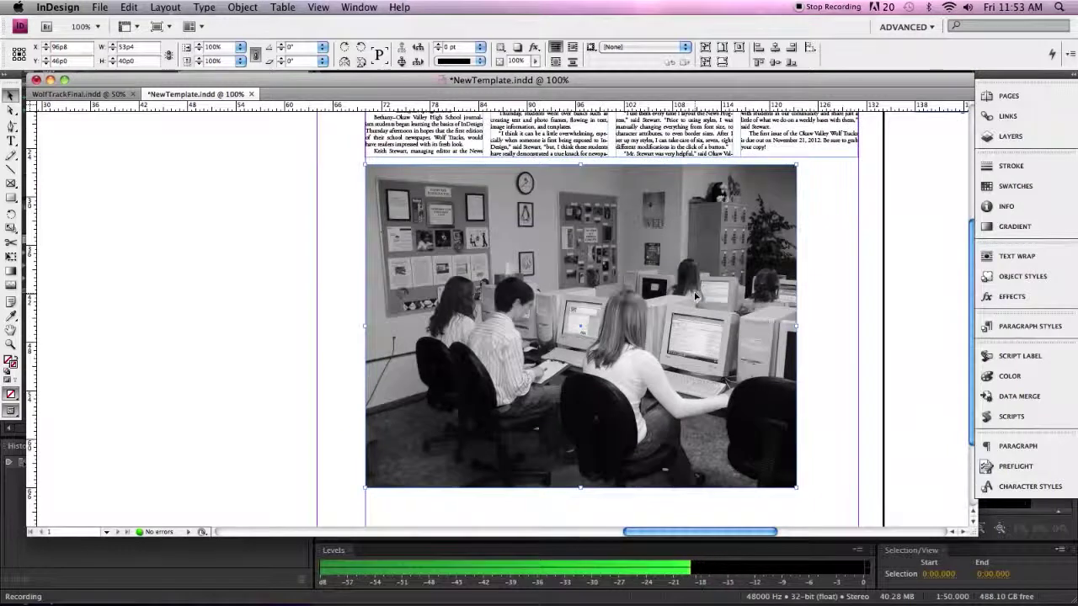
Delete the full-size photo and place the same image again below the article in a frame about 28p wide and 21p high.
key(super+minus)
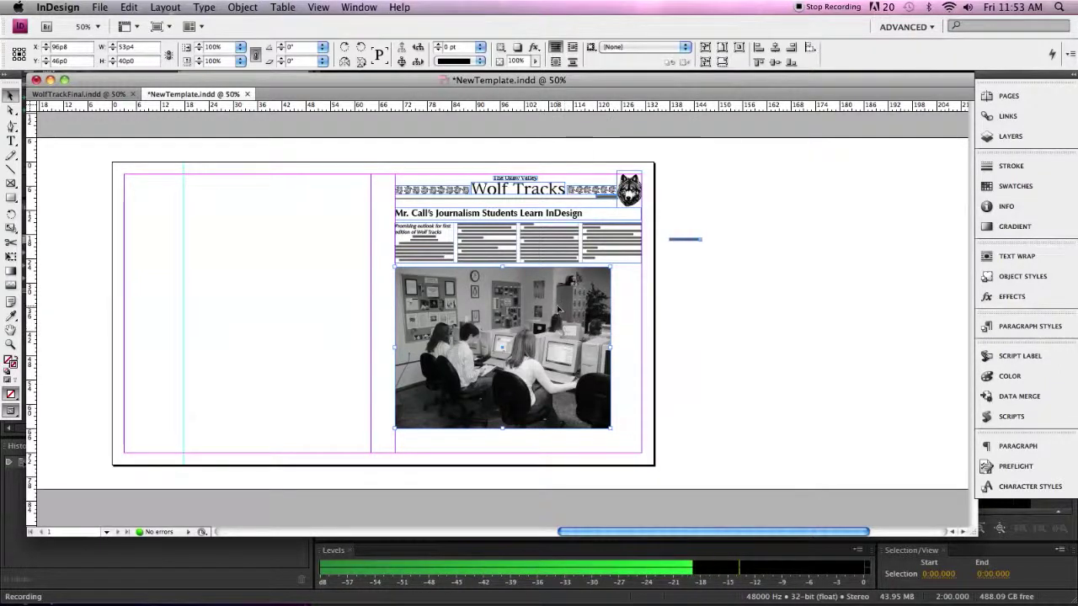
key(Delete)
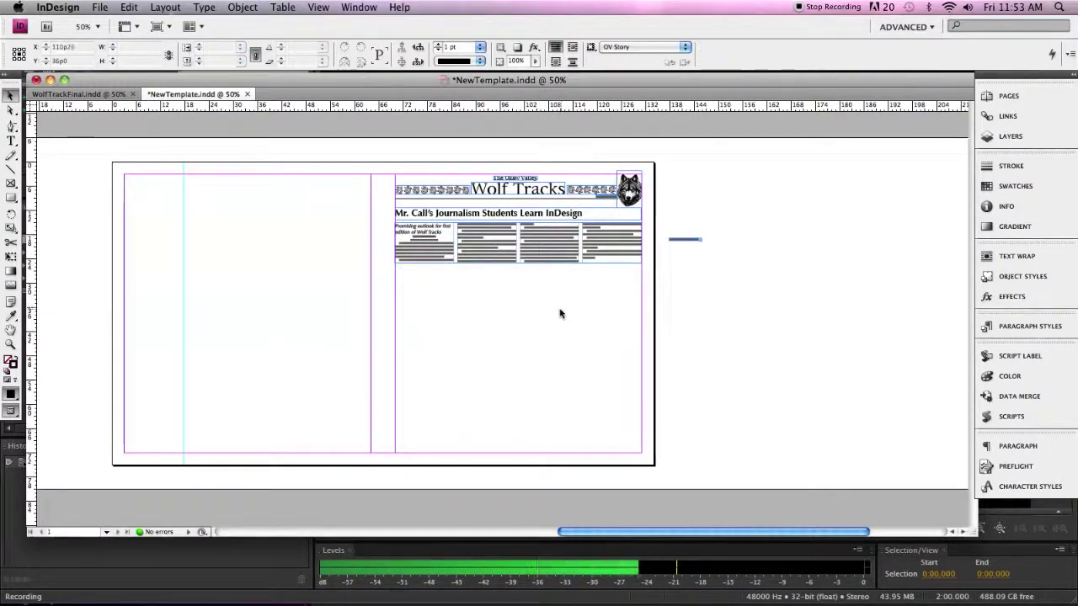
key(super+d)
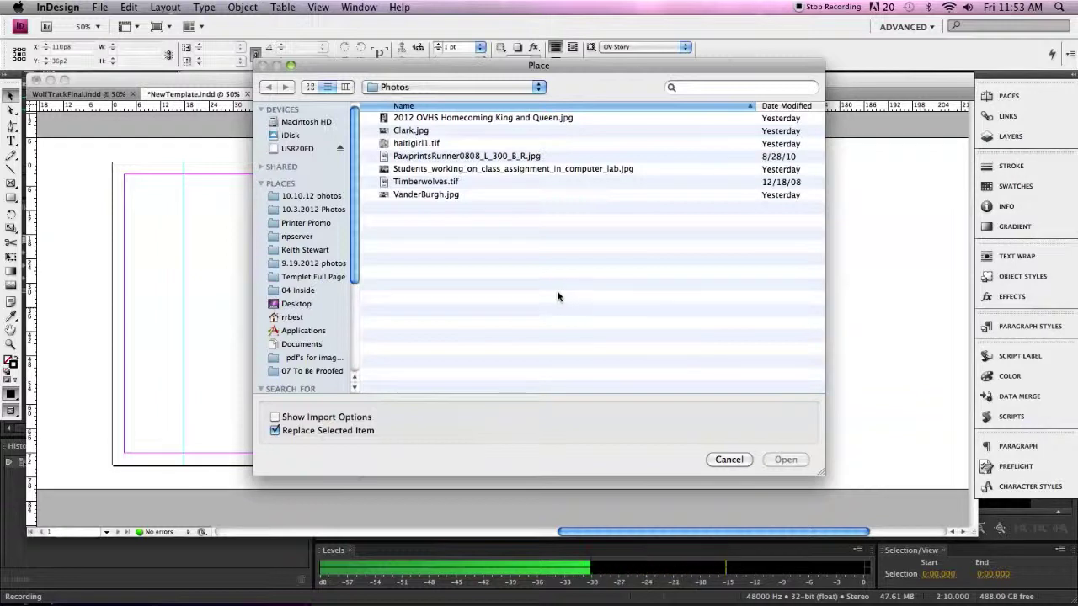
click(429, 169)
click(785, 458)
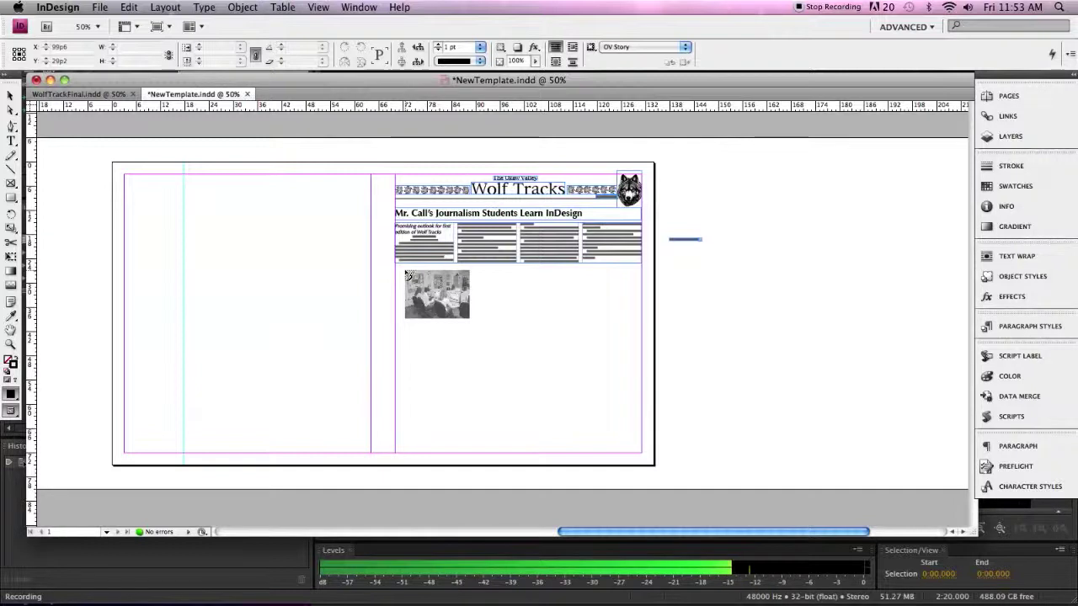
drag(402, 270, 515, 339)
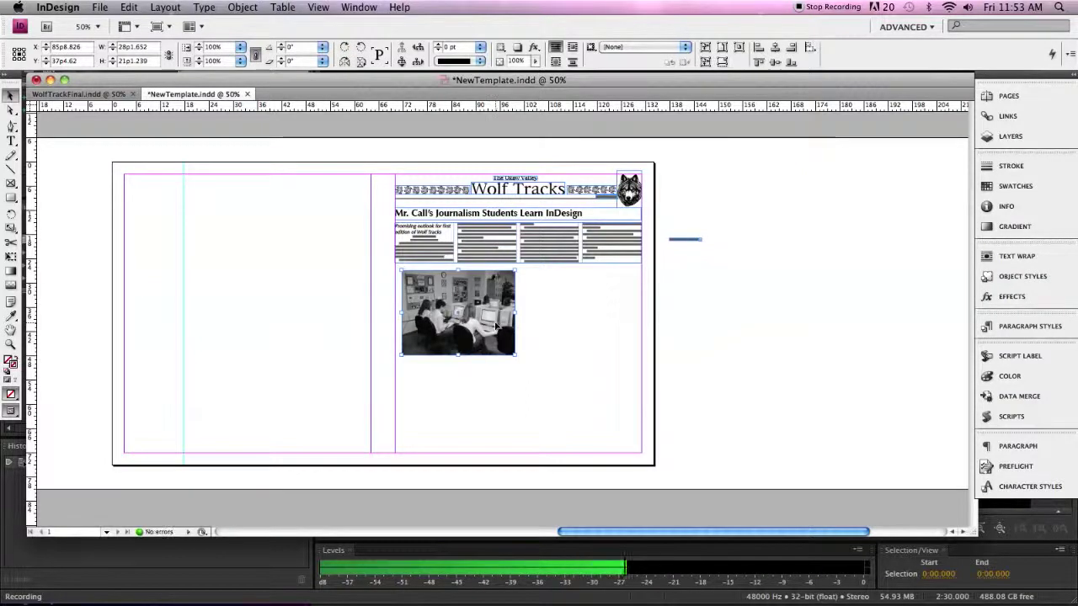
Move the photo against the left margin directly under the headline and widen its frame to about 29p11.5 without scaling the image.
drag(494, 298, 486, 299)
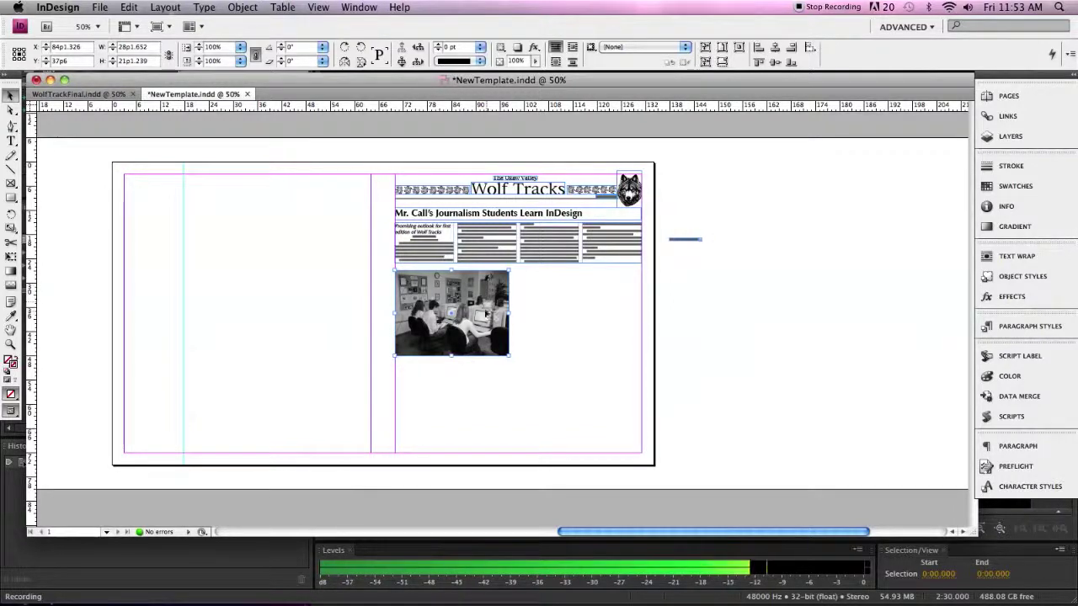
drag(485, 315, 486, 267)
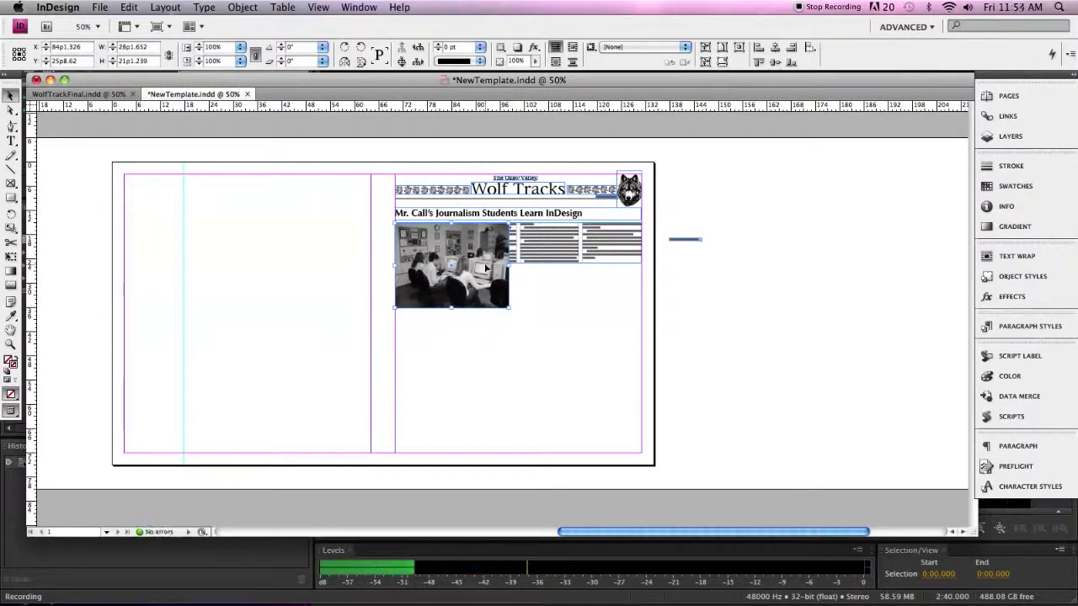
drag(509, 264, 516, 265)
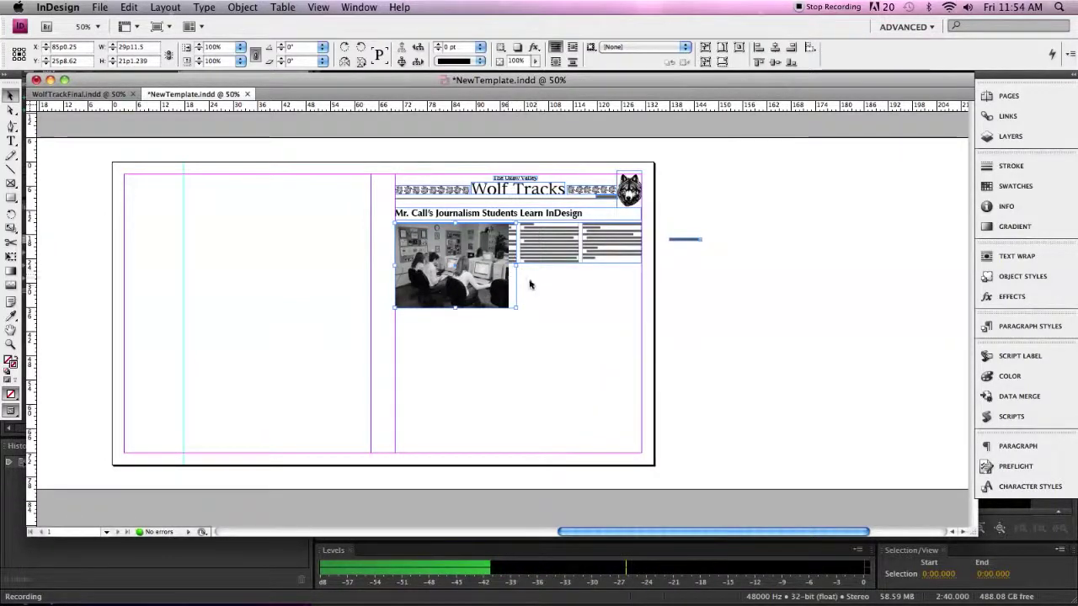
Select the image inside the frame with the Direct Selection tool and nudge it about 3 points to the right.
key(super+equal)
key(super+equal)
key(super+equal)
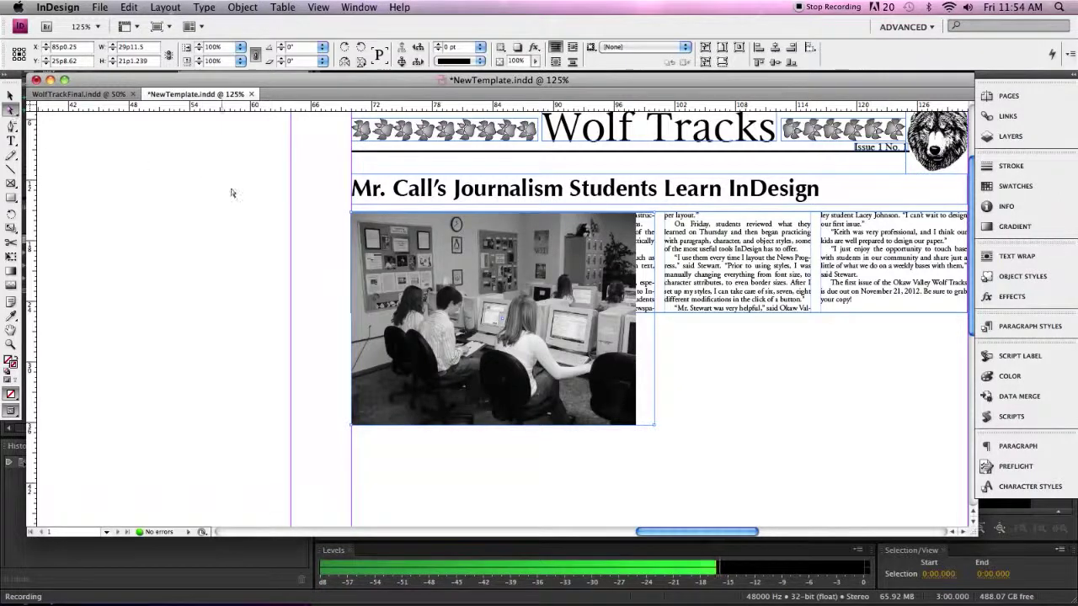
click(509, 295)
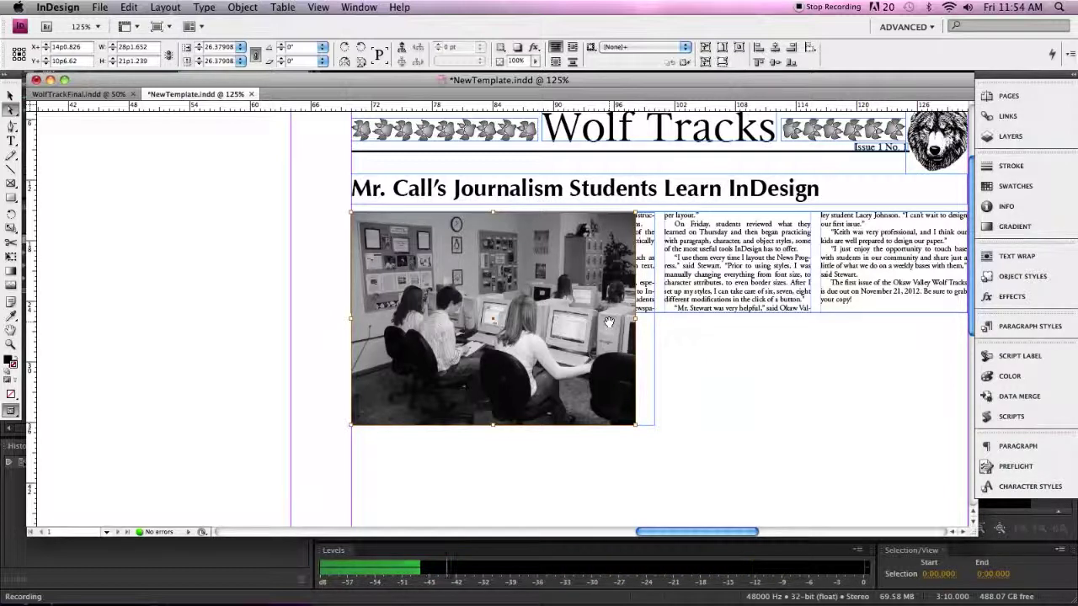
key(Right)
key(Right)
key(Right)
key(Right)
key(Right)
key(Right)
key(Right)
key(Right)
key(Right)
key(Right)
key(Right)
key(Right)
key(Right)
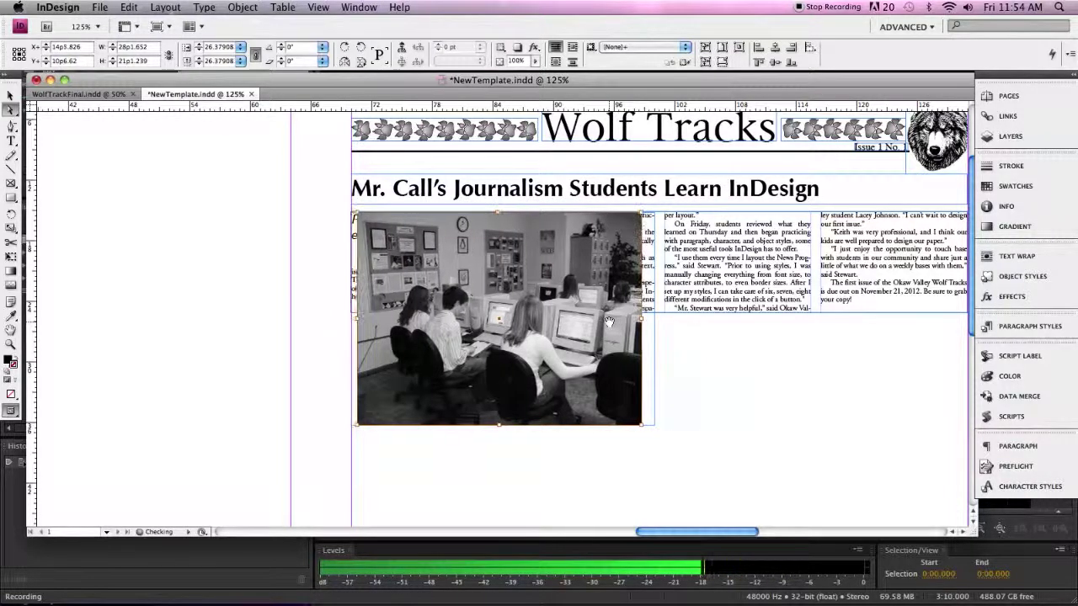
key(Left)
key(Left)
key(Left)
key(Left)
key(Left)
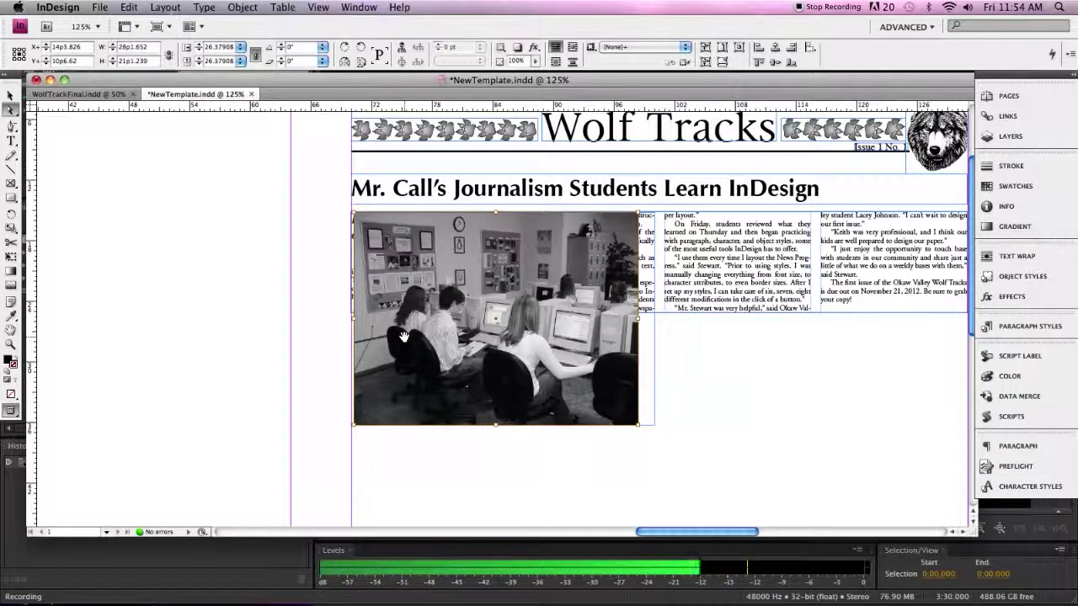
Nudge the image down inside its frame to a Y offset of about 22p3.6, leaving the frame in place.
key(Down)
key(Down)
key(Down)
key(Down)
key(Down)
key(Down)
key(Down)
key(Down)
key(Down)
key(Down)
key(Down)
key(Down)
key(Down)
key(Down)
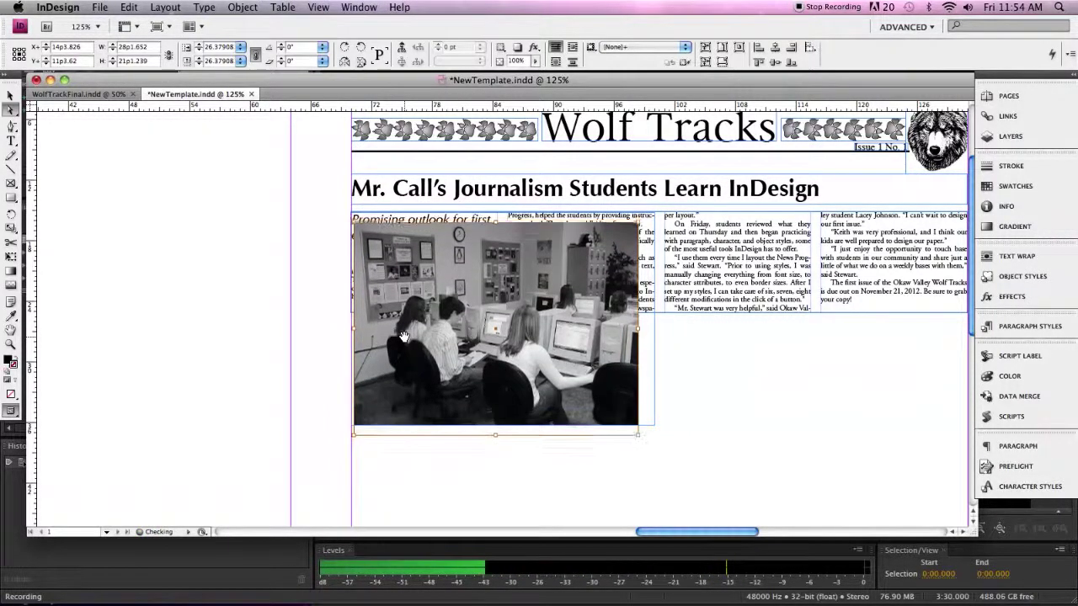
key(Down)
key(Down)
key(Down)
key(Down)
key(Down)
key(Down)
key(Down)
key(Down)
key(Down)
key(Down)
key(Down)
key(Down)
key(Down)
key(Down)
key(Down)
key(Down)
key(Down)
key(Down)
key(Down)
key(Down)
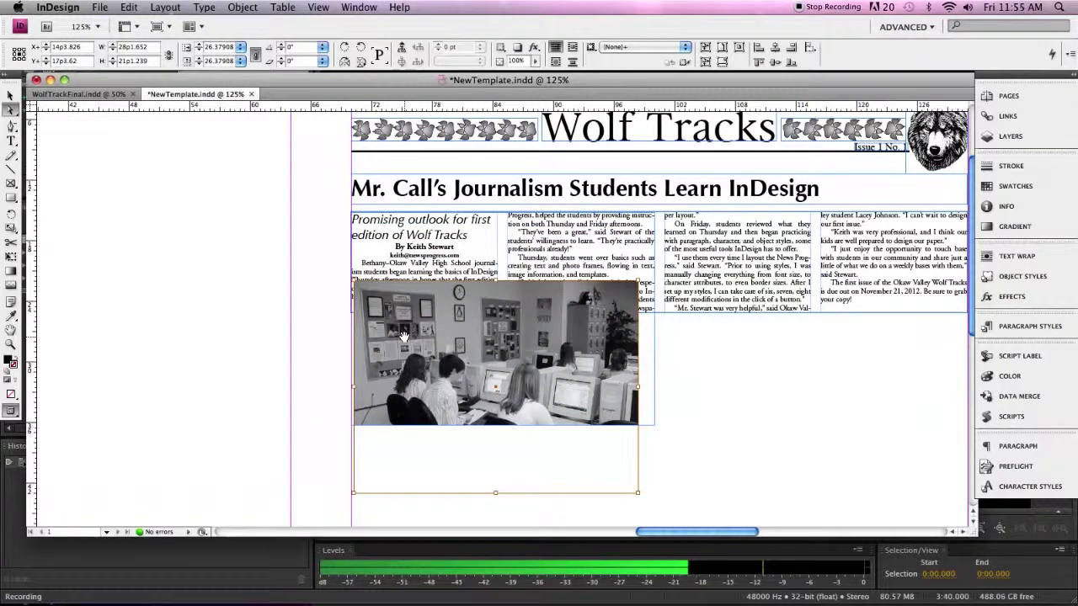
key(shift+Down)
key(shift+Down)
key(shift+Down)
key(shift+Down)
key(shift+Down)
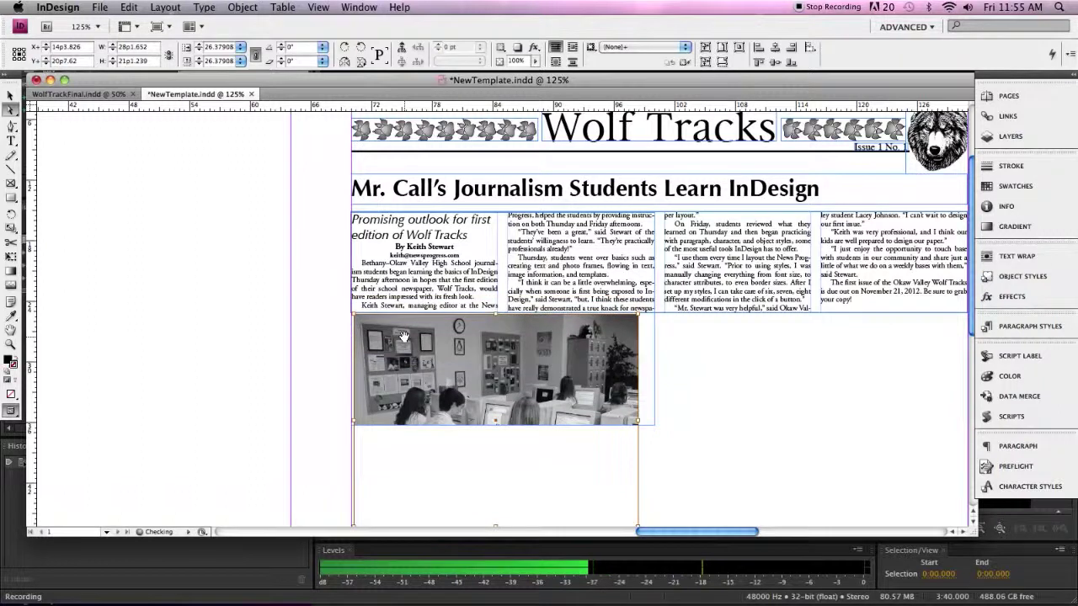
key(shift+Down)
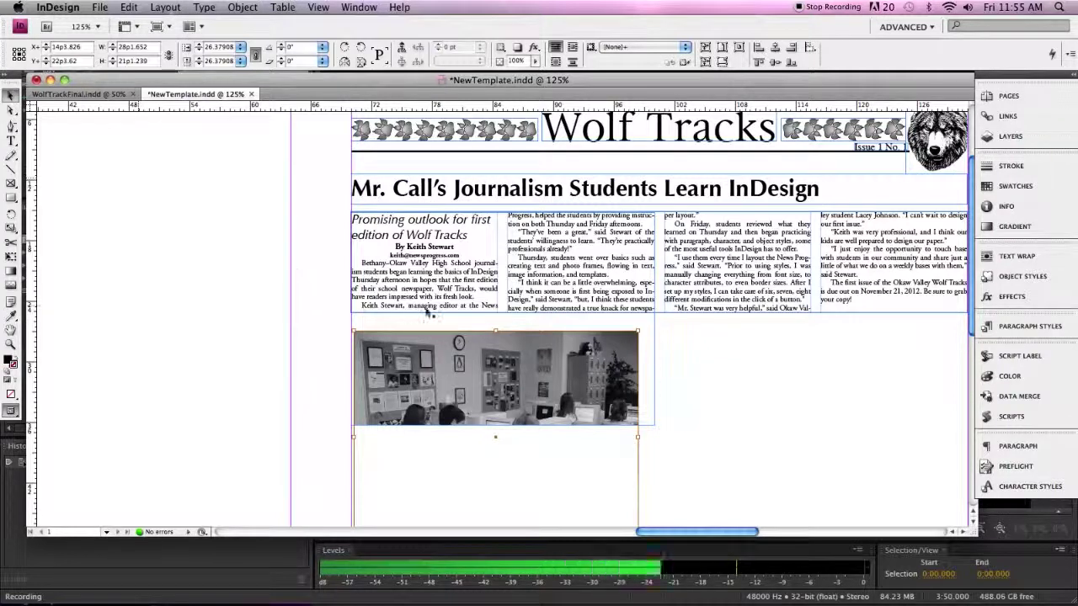
Select the photo's frame and the image inside it in turn to compare their boundaries, ending with the Direct Selection tool.
click(653, 350)
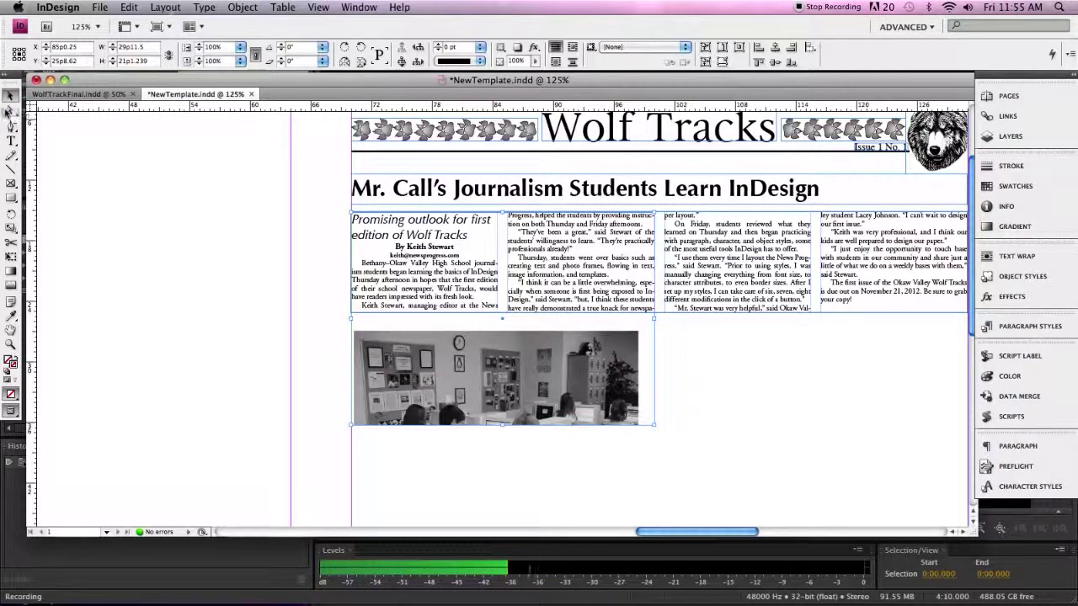
click(513, 369)
scroll(513, 369, down, 3)
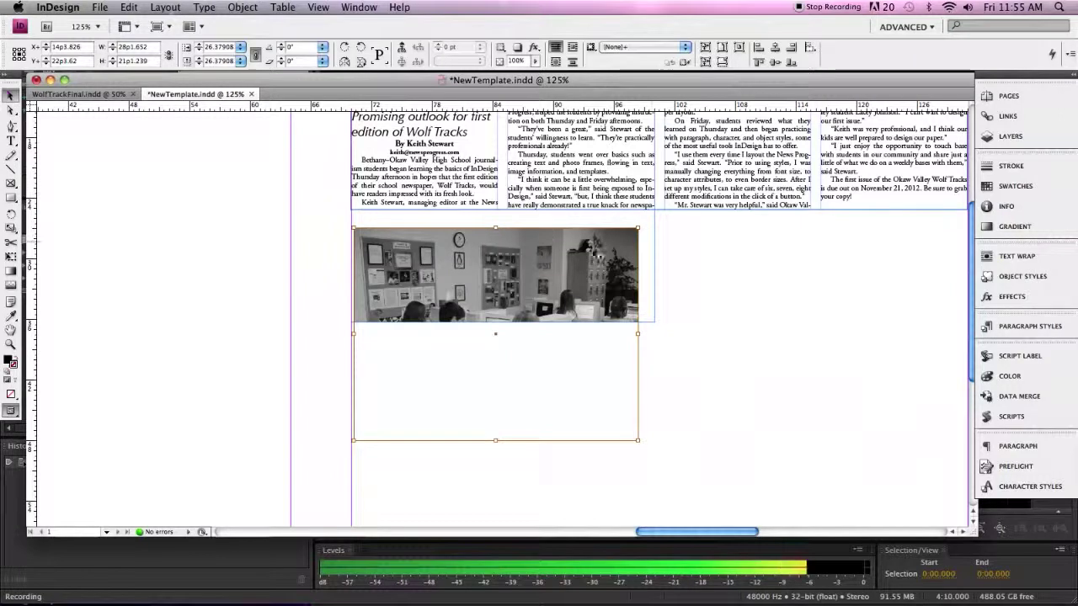
click(644, 306)
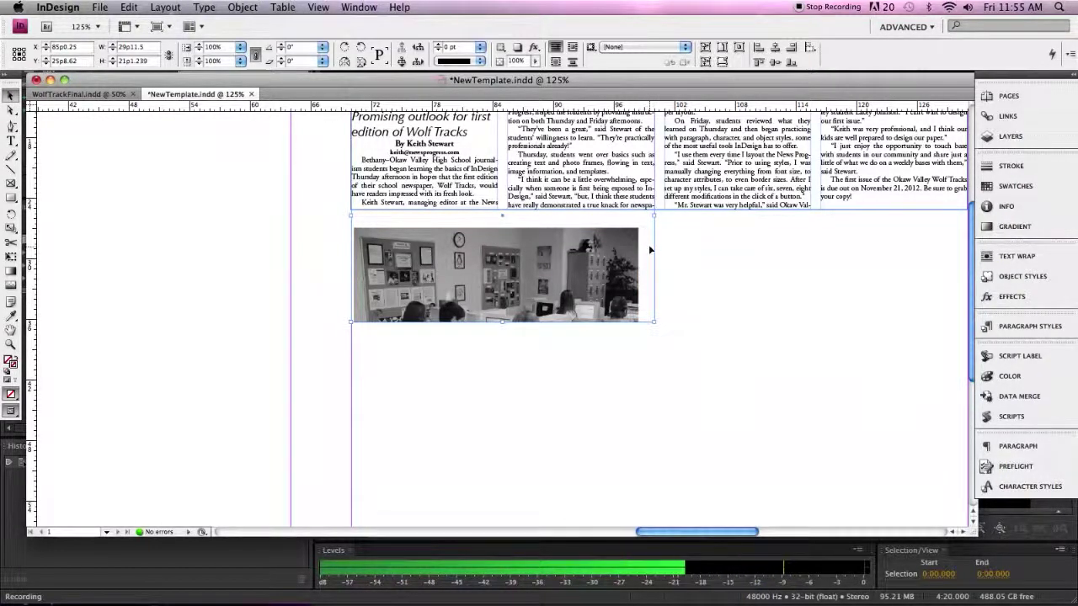
key(a)
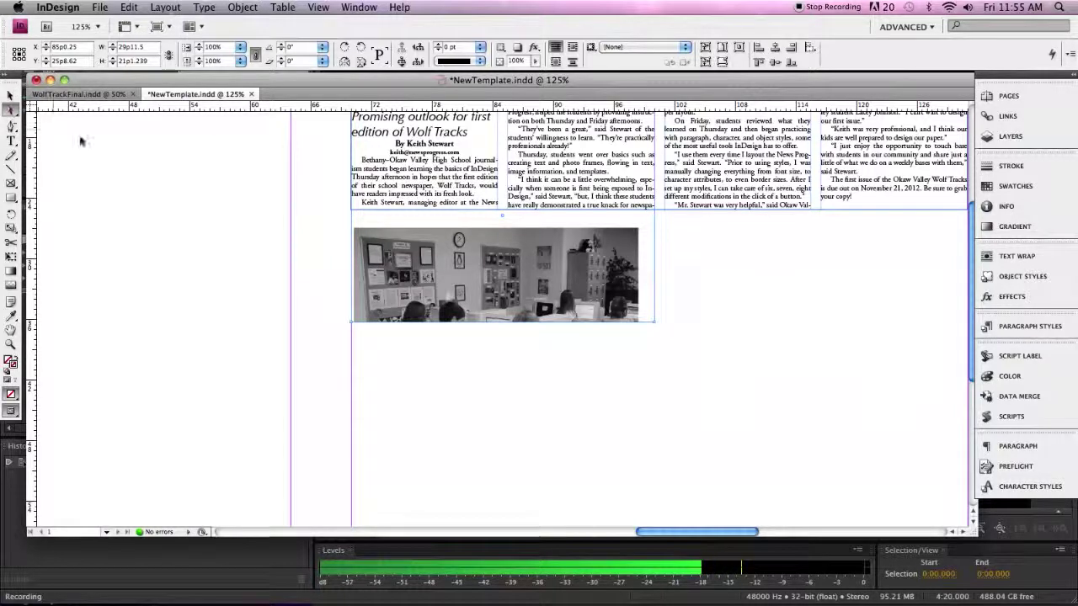
Nudge the image up inside its frame to a Y offset of about 10p6.62 so it fills the frame's height.
click(530, 268)
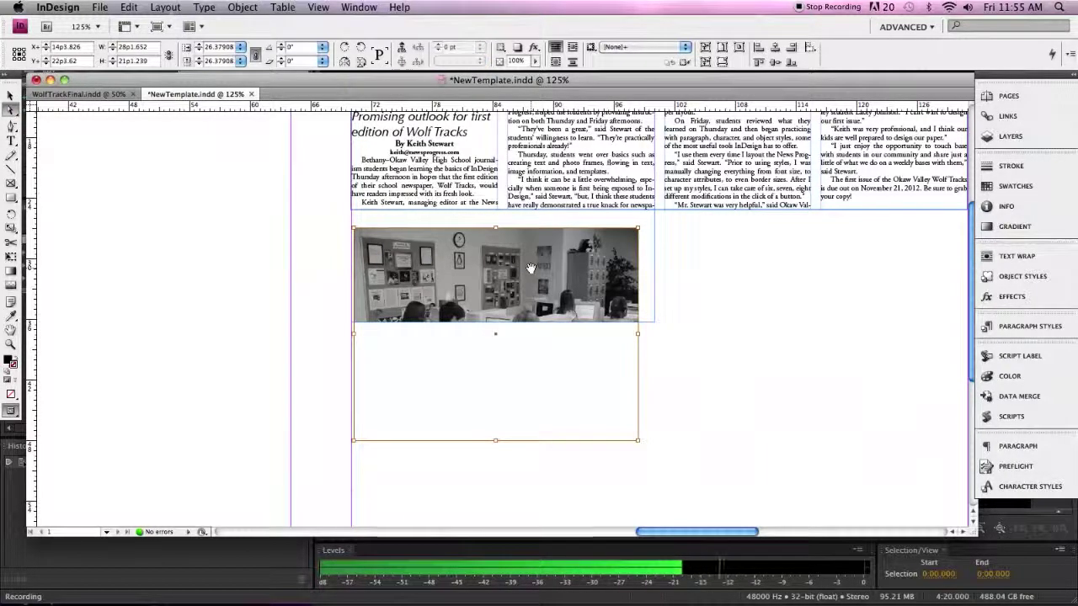
key(Up)
key(Up)
key(Up)
key(Up)
key(Up)
key(Up)
key(Up)
key(Up)
key(Up)
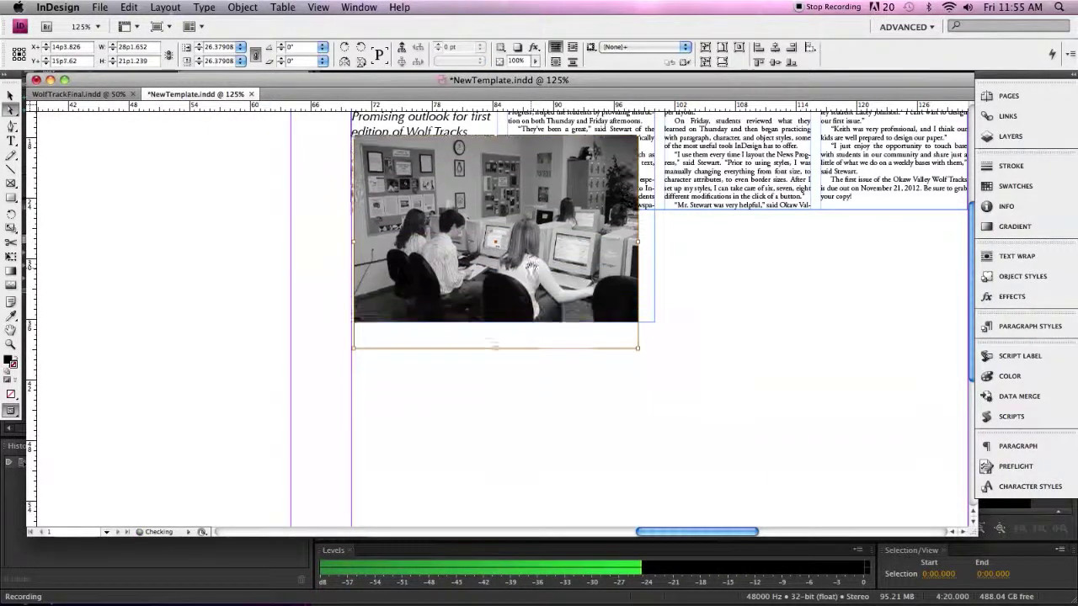
key(Up)
key(Up)
key(Up)
key(Up)
key(Up)
key(Up)
key(Up)
key(Up)
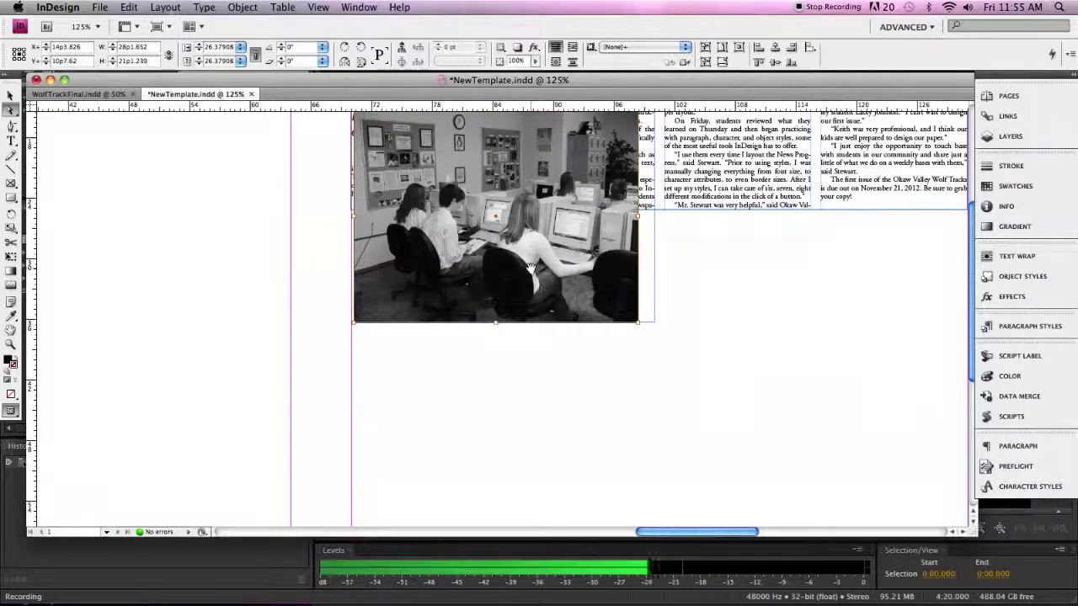
key(Up)
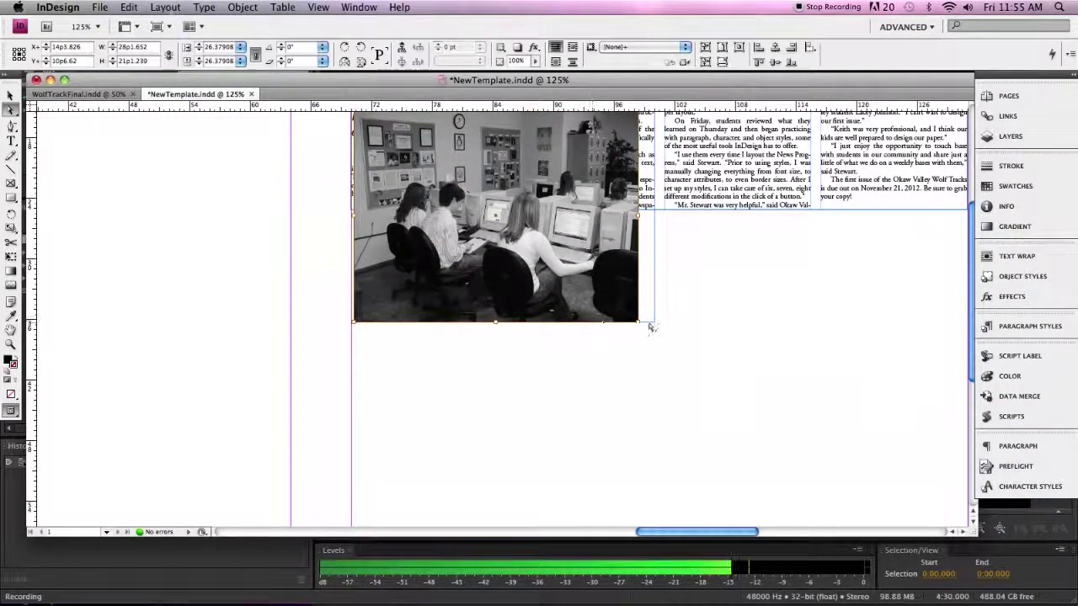
scroll(505, 219, up, 2)
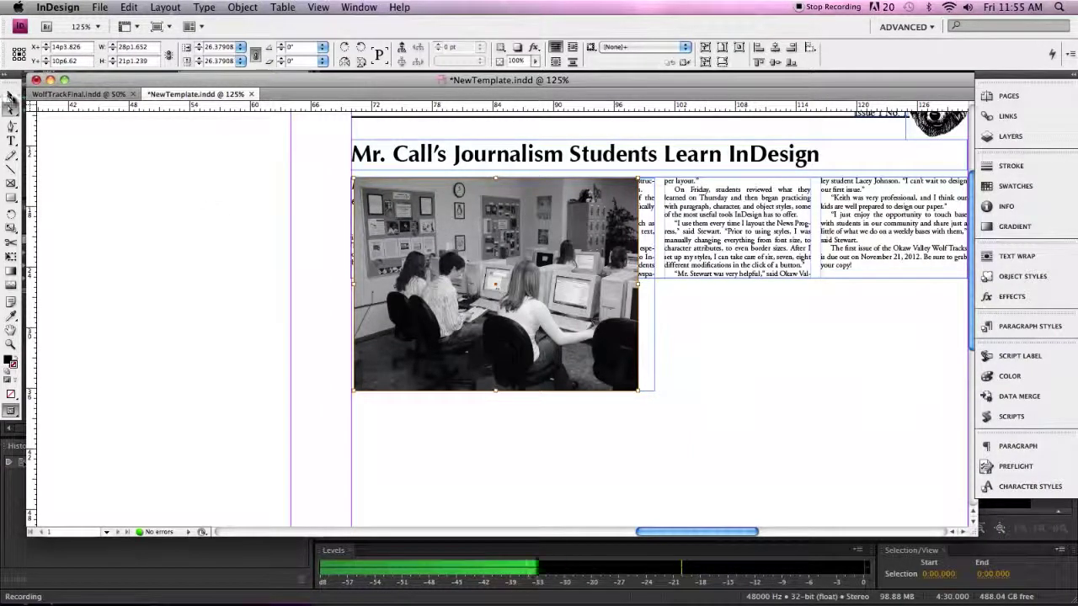
Apply a text wrap around the bounding box to the photo's frame so the story text flows beside it.
click(655, 322)
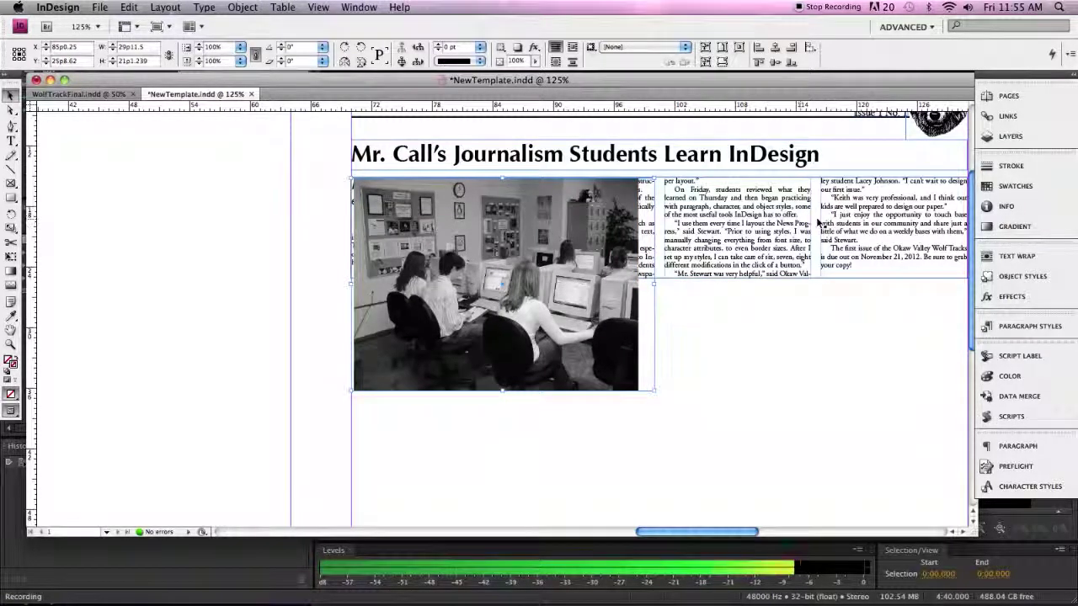
scroll(539, 269, right, 3)
click(573, 271)
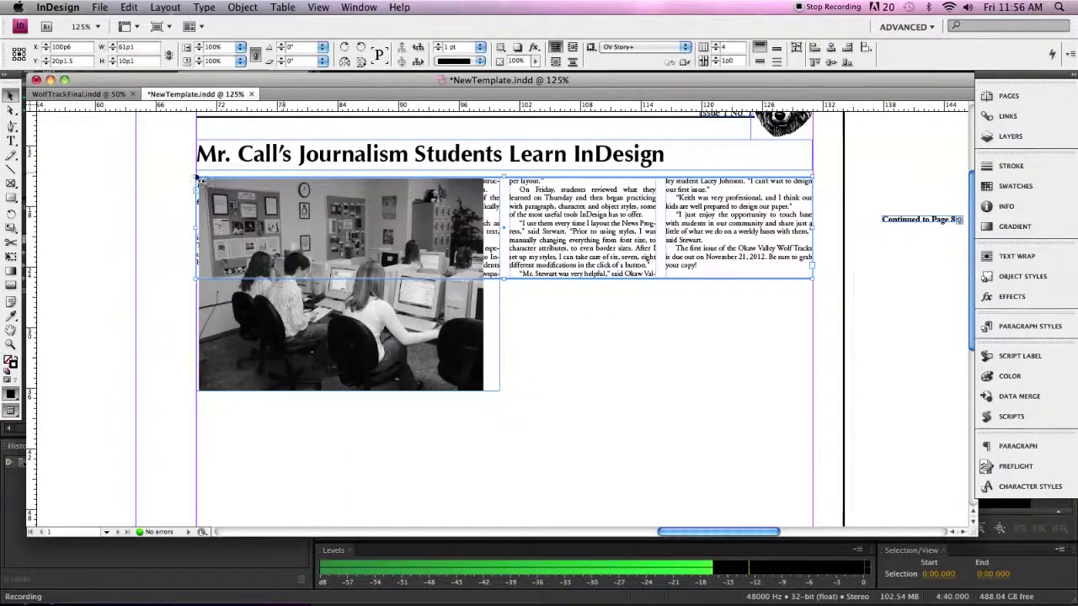
click(413, 335)
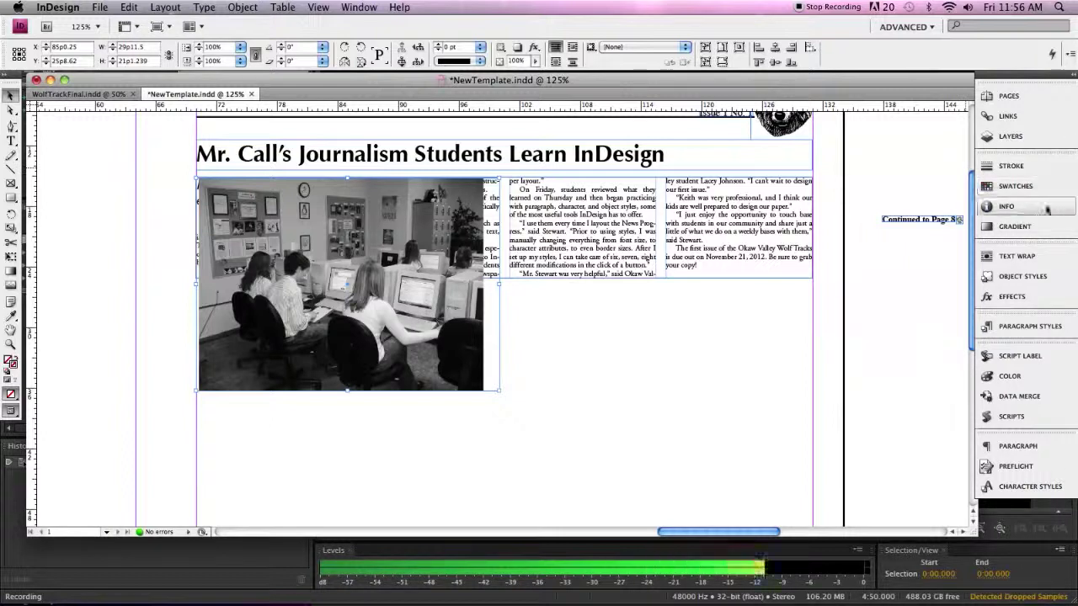
click(1027, 257)
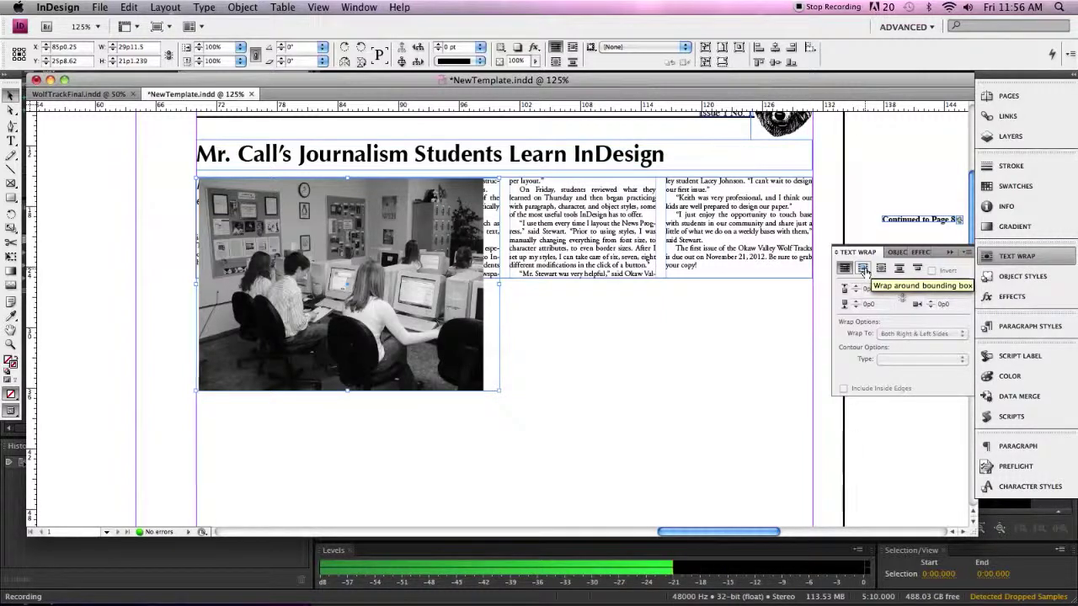
click(863, 270)
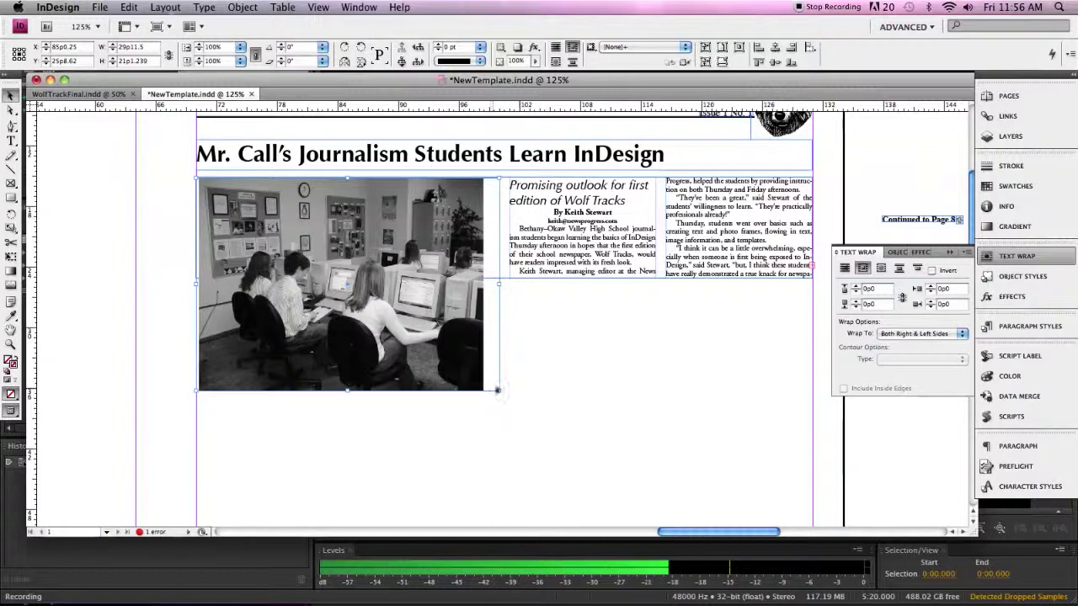
Extend the bottom of the story's text frame to align with the photo's bottom edge, about 21p2 tall.
click(572, 320)
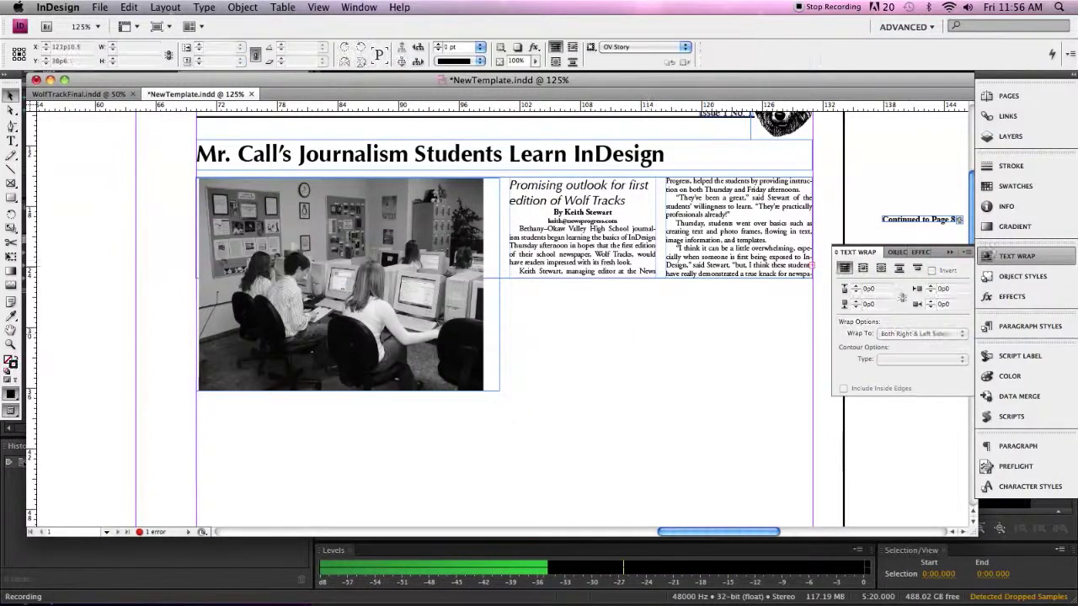
click(610, 272)
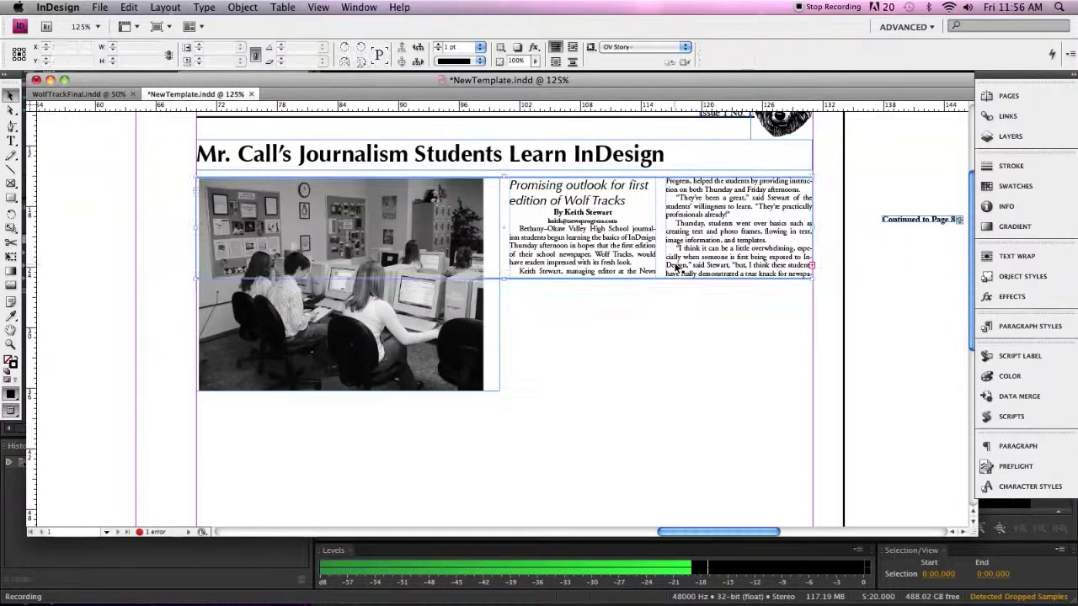
drag(503, 279, 505, 390)
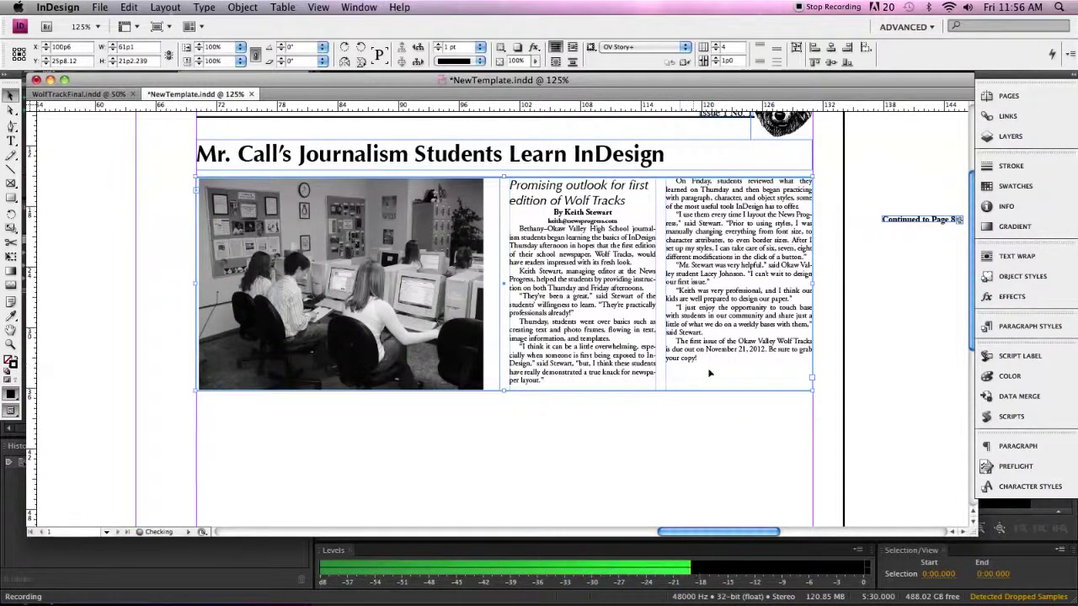
click(589, 403)
Select the image inside the photo frame and apply Fit Content Proportionally.
click(366, 279)
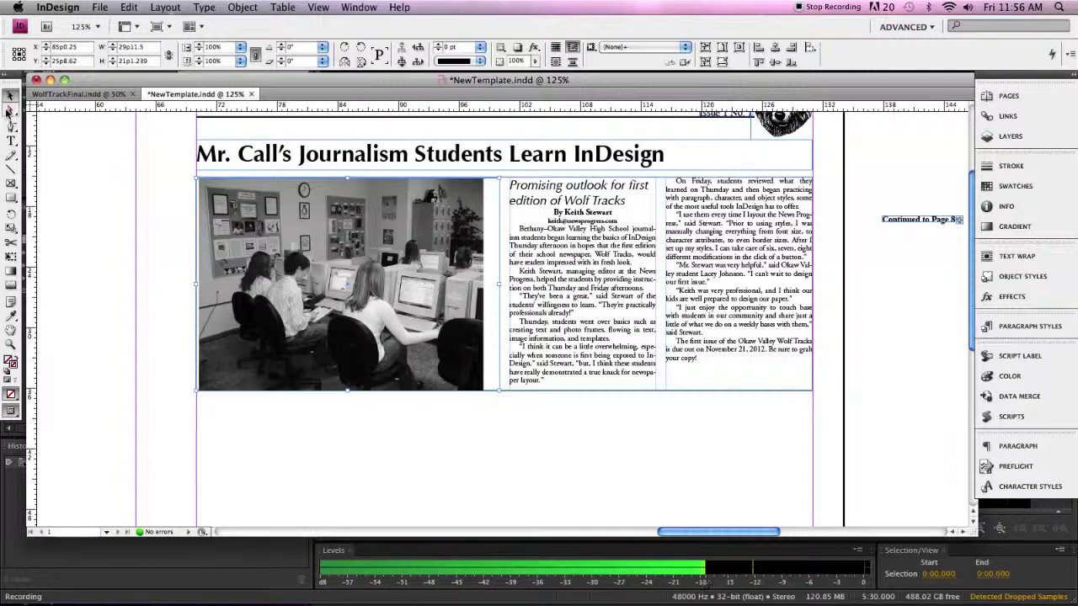
click(396, 428)
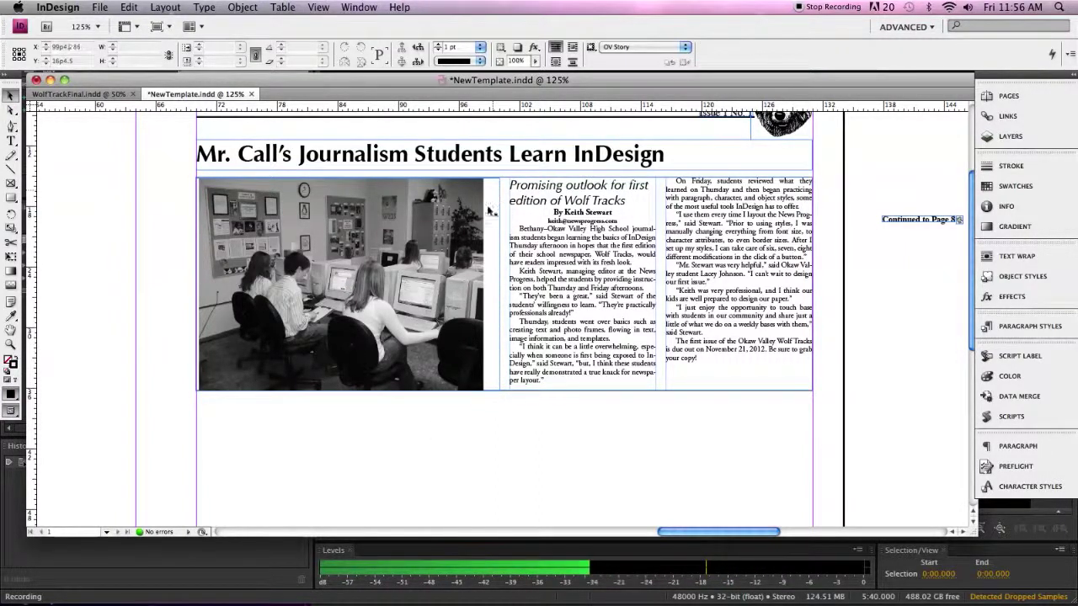
key(a)
click(426, 287)
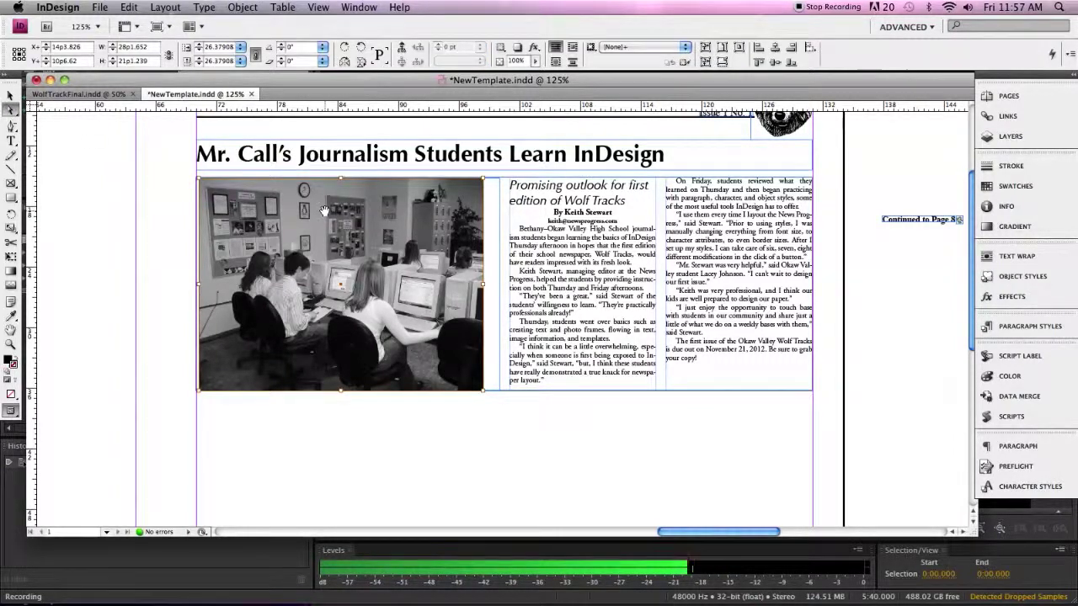
right_click(362, 244)
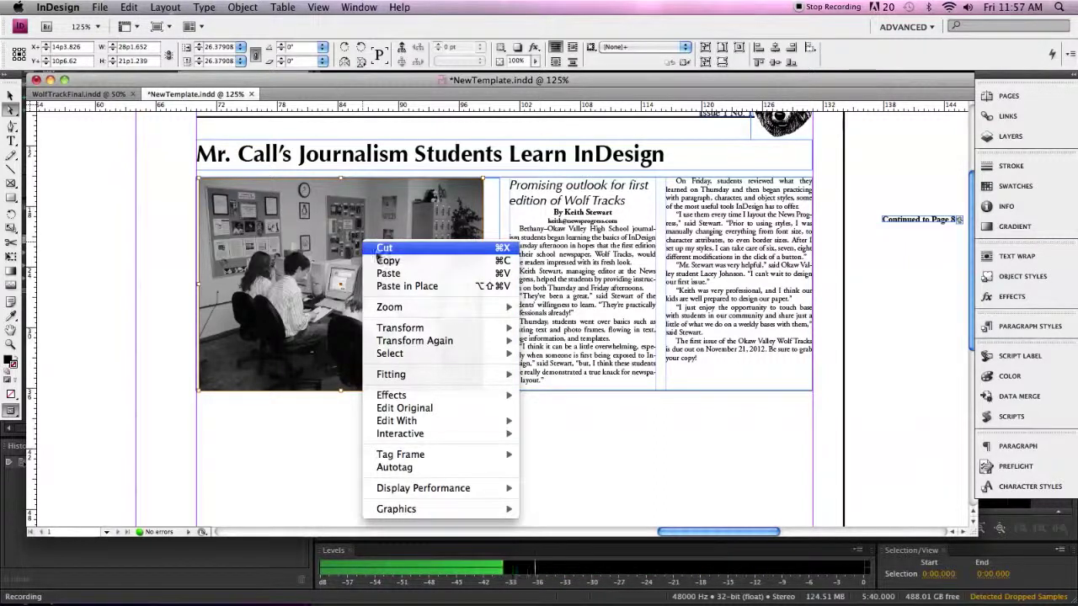
mouse_move(451, 376)
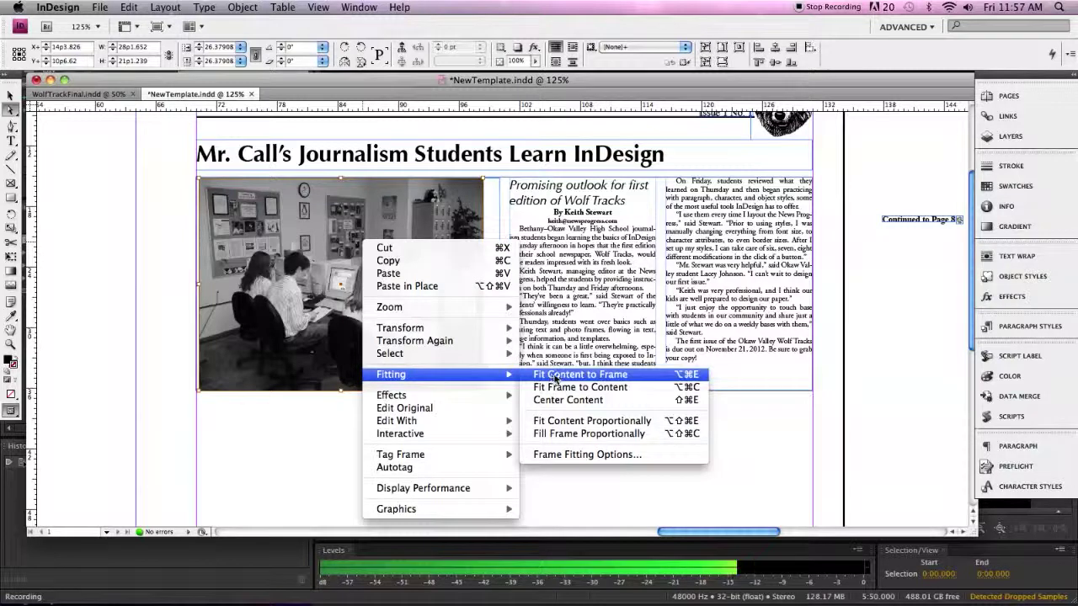
click(598, 426)
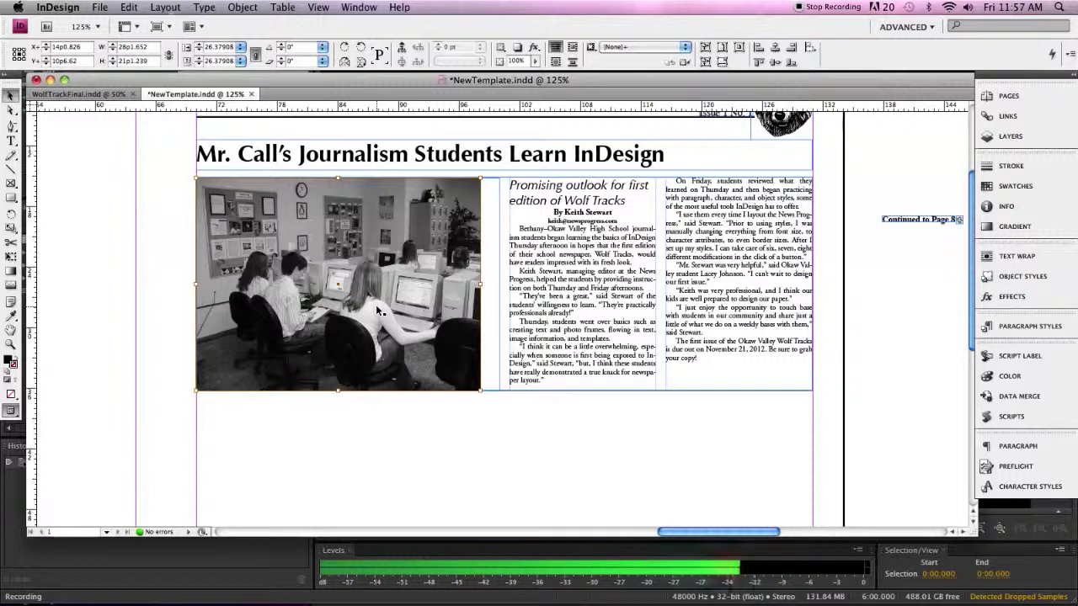
Enlarge the photo's frame to about 41p1 wide by 27p9 tall and fit the image to it with Fit Content Proportionally.
click(502, 324)
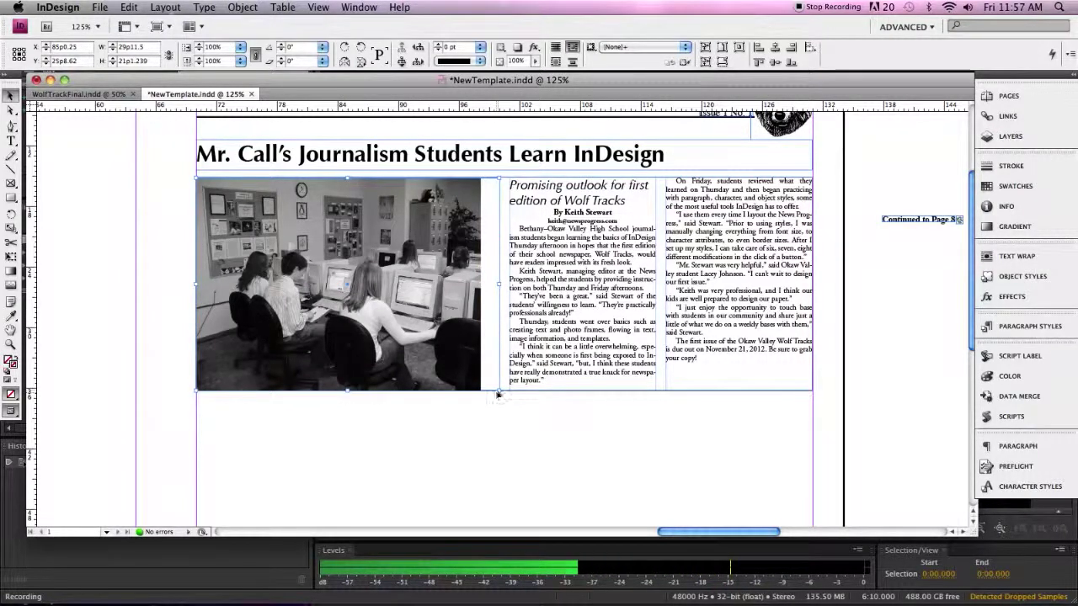
drag(499, 390, 611, 459)
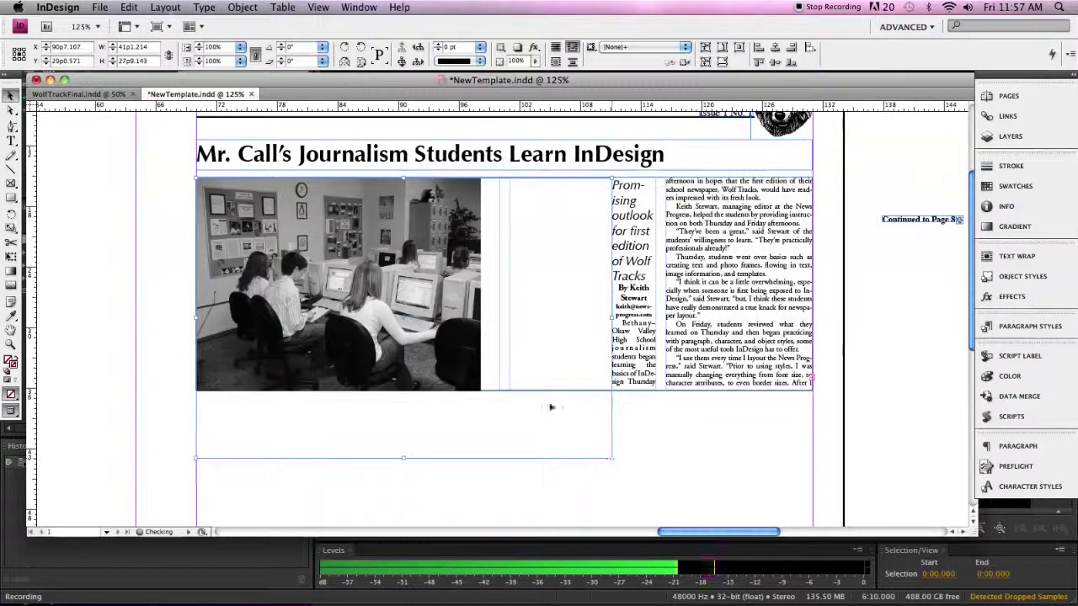
click(437, 319)
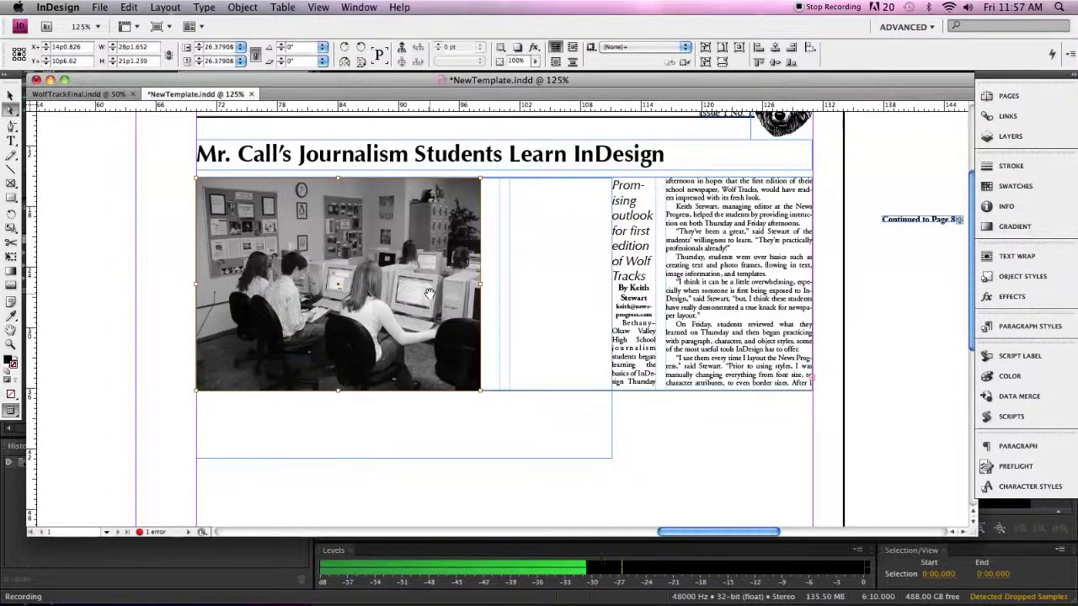
right_click(431, 295)
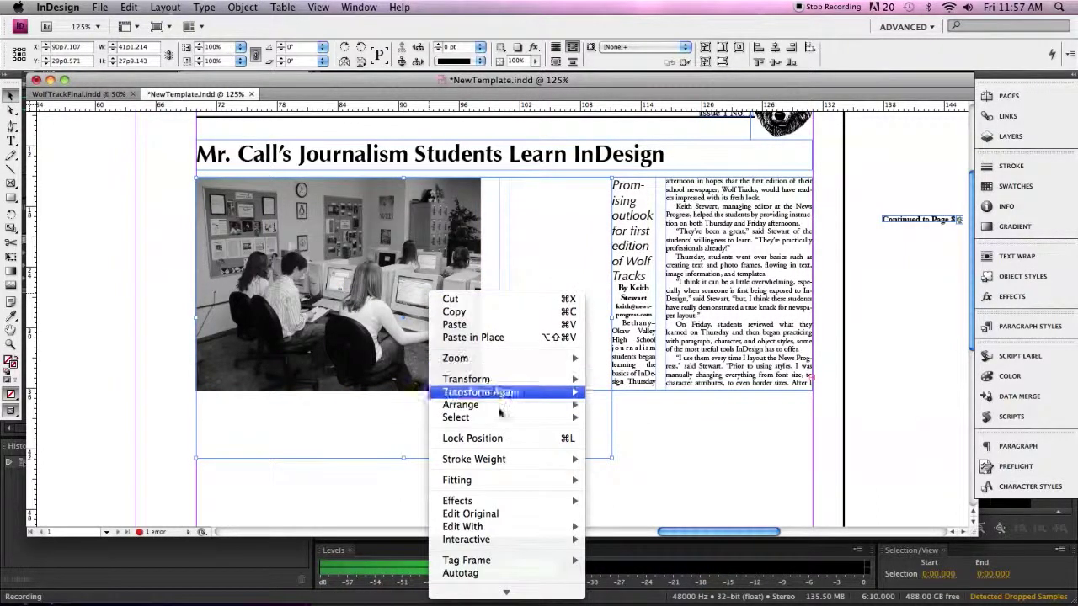
mouse_move(500, 420)
mouse_move(539, 480)
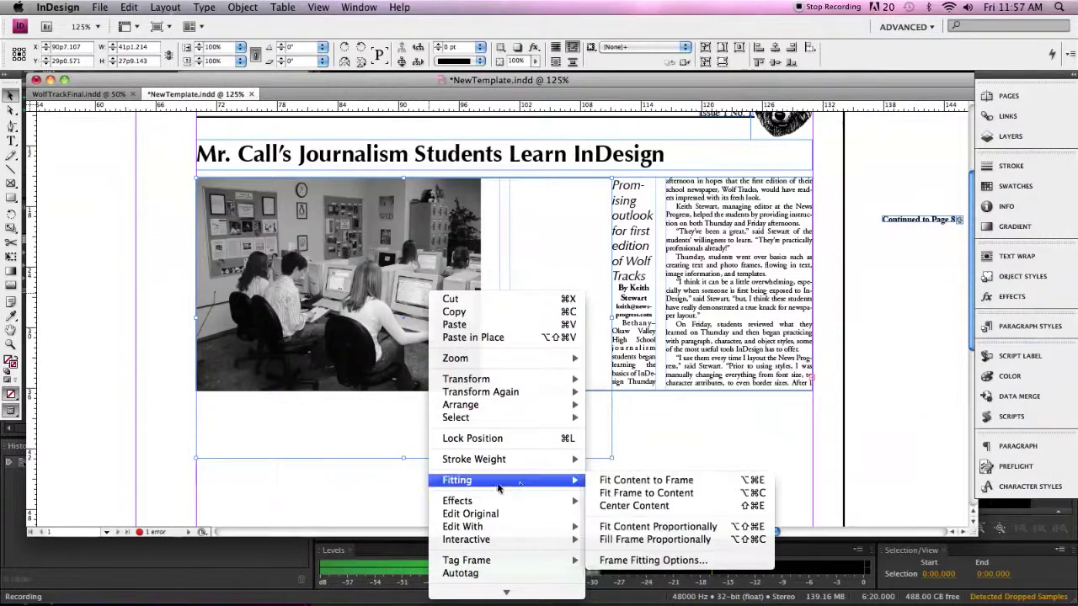
click(630, 531)
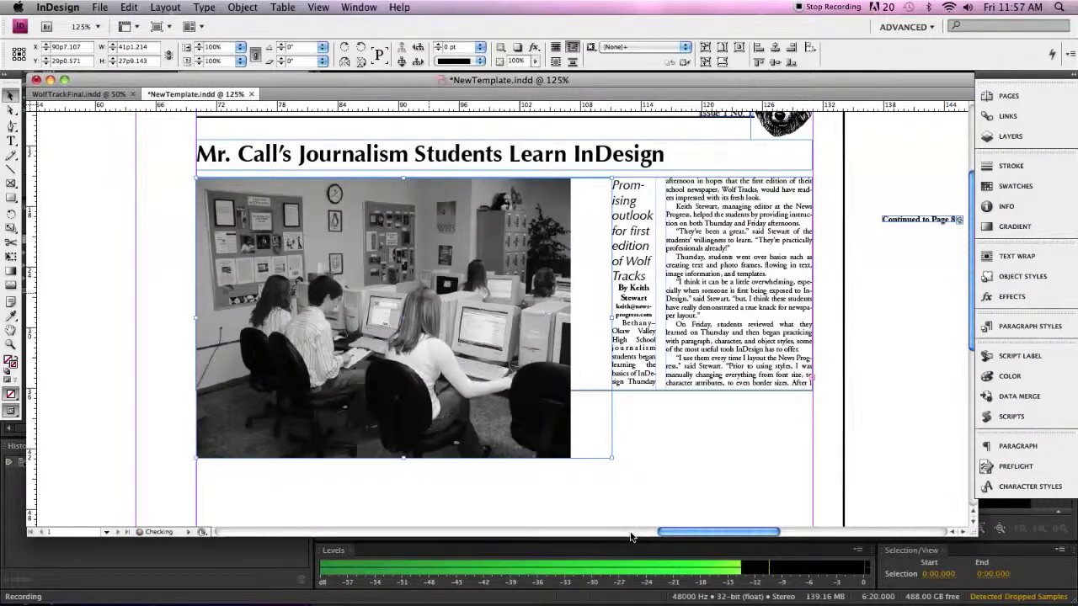
click(623, 472)
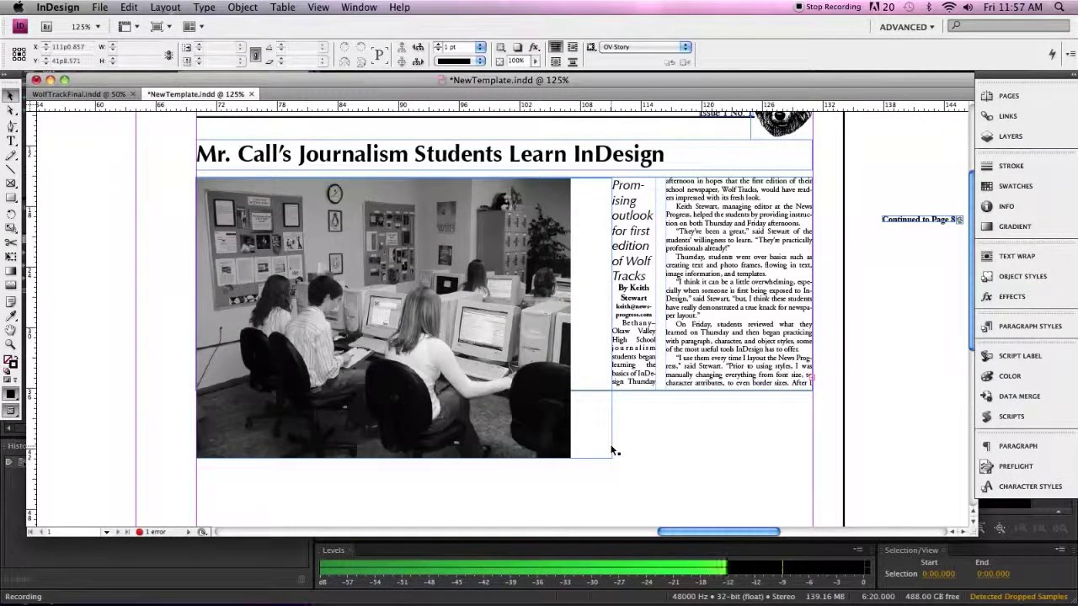
Shrink the photo's frame to about 28p7 wide by 21p1.2 tall, aligning its bottom edge with the story's text frame.
drag(613, 452, 462, 363)
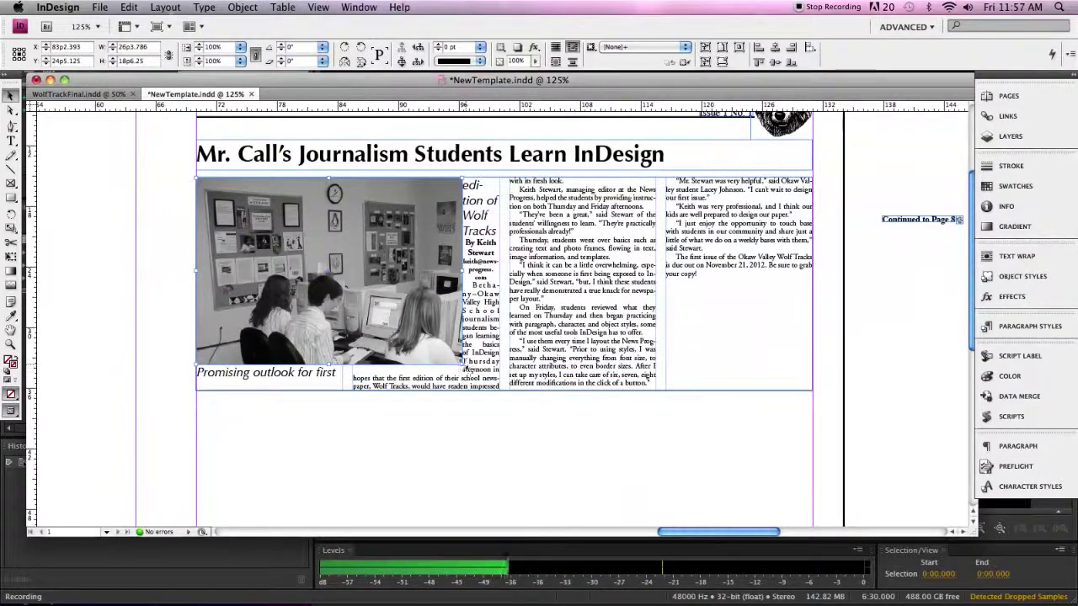
drag(462, 364, 485, 382)
drag(359, 382, 359, 390)
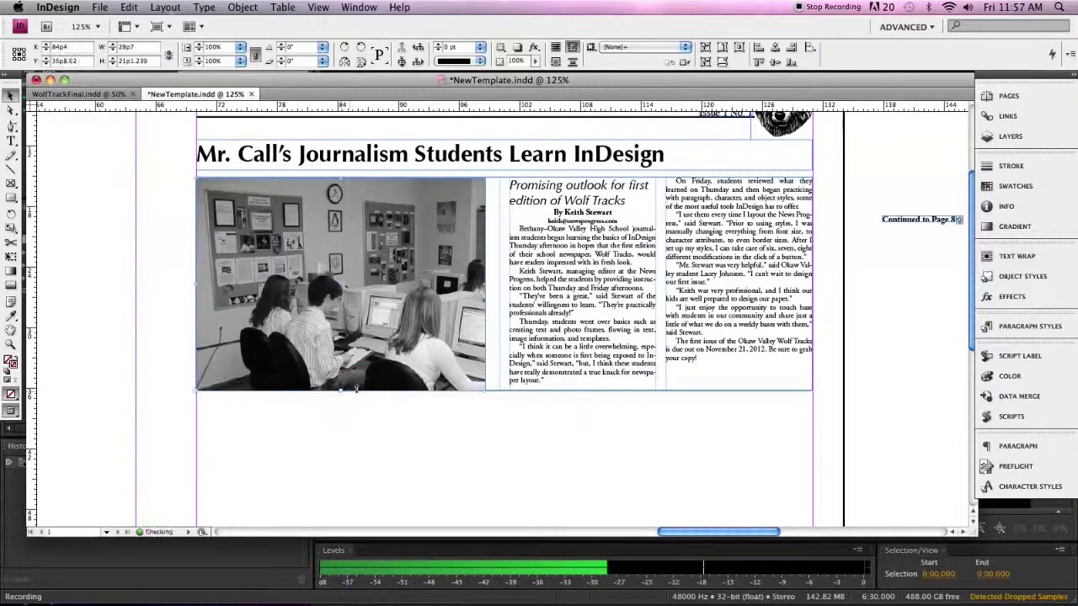
Apply Fill Frame Proportionally to the resized photo frame and deselect it.
right_click(455, 341)
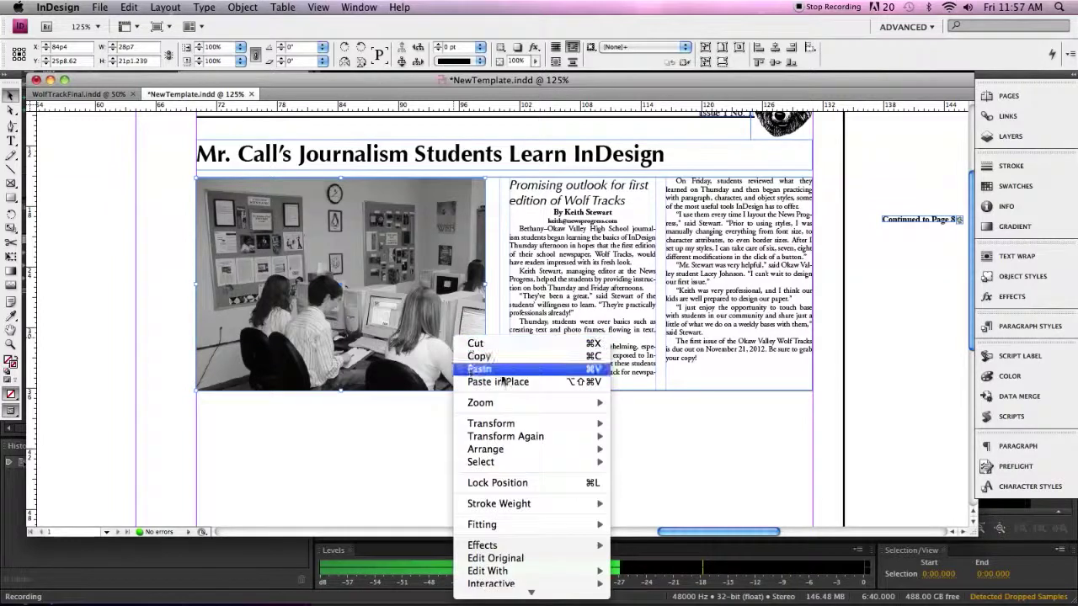
mouse_move(597, 526)
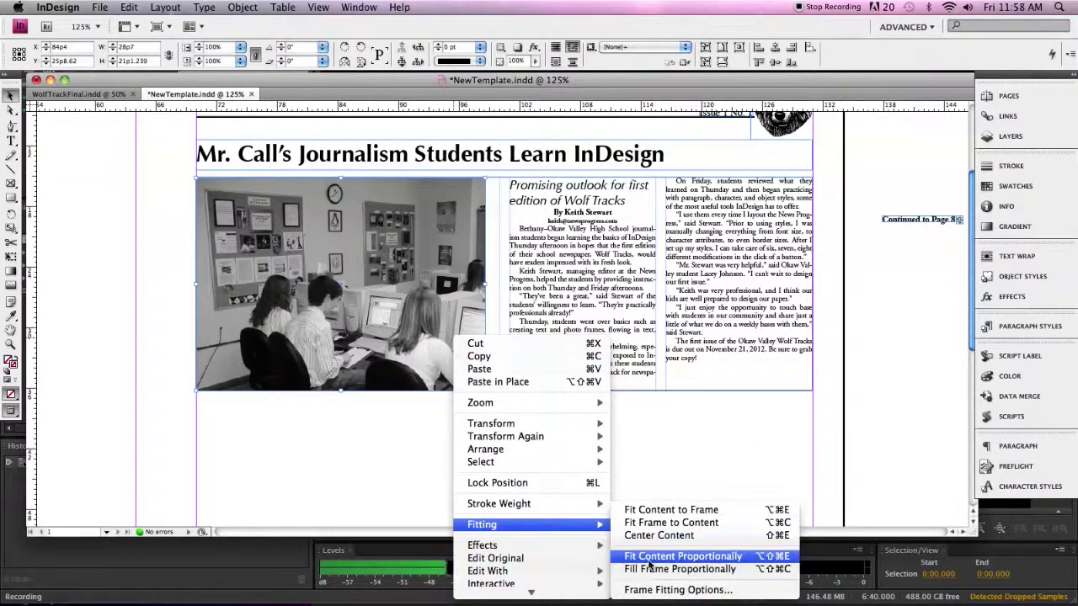
click(679, 568)
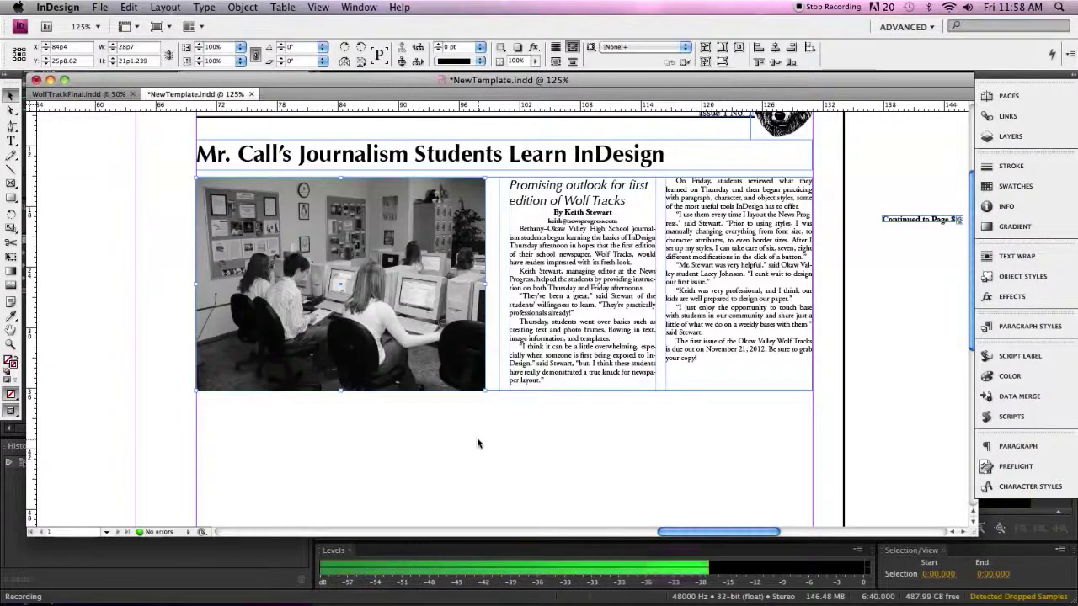
click(438, 409)
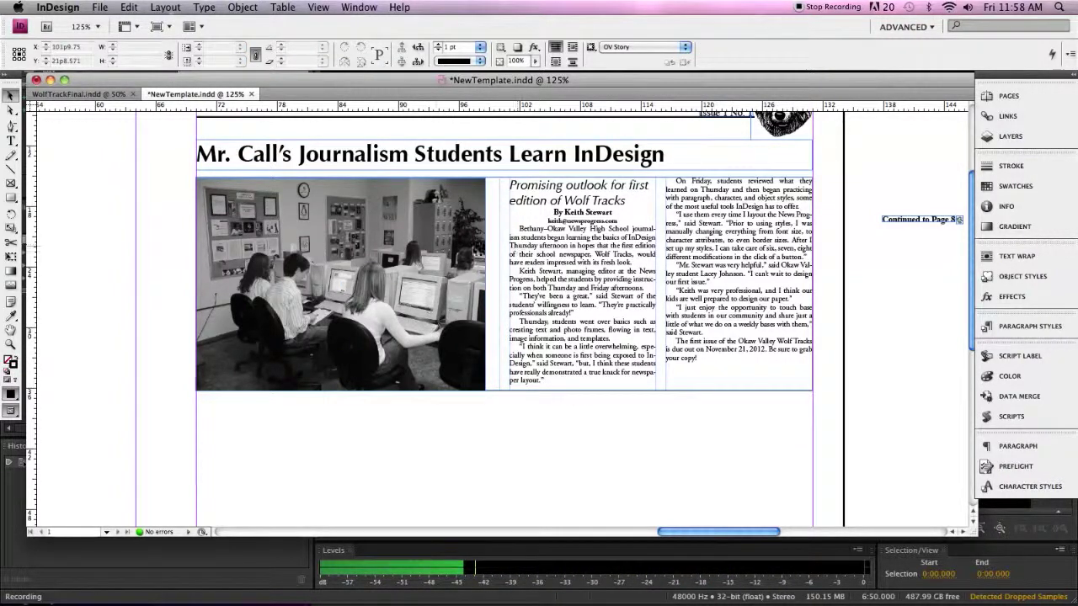
Select the photo's frame, the story's text frame and the image inside the photo frame in turn to compare their boundaries.
click(438, 252)
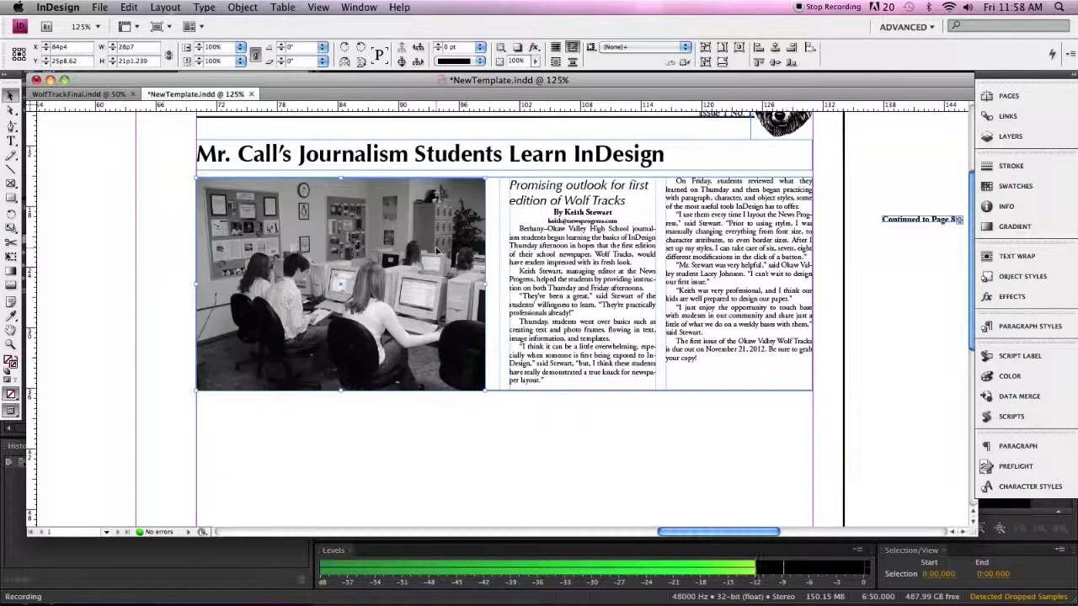
click(505, 253)
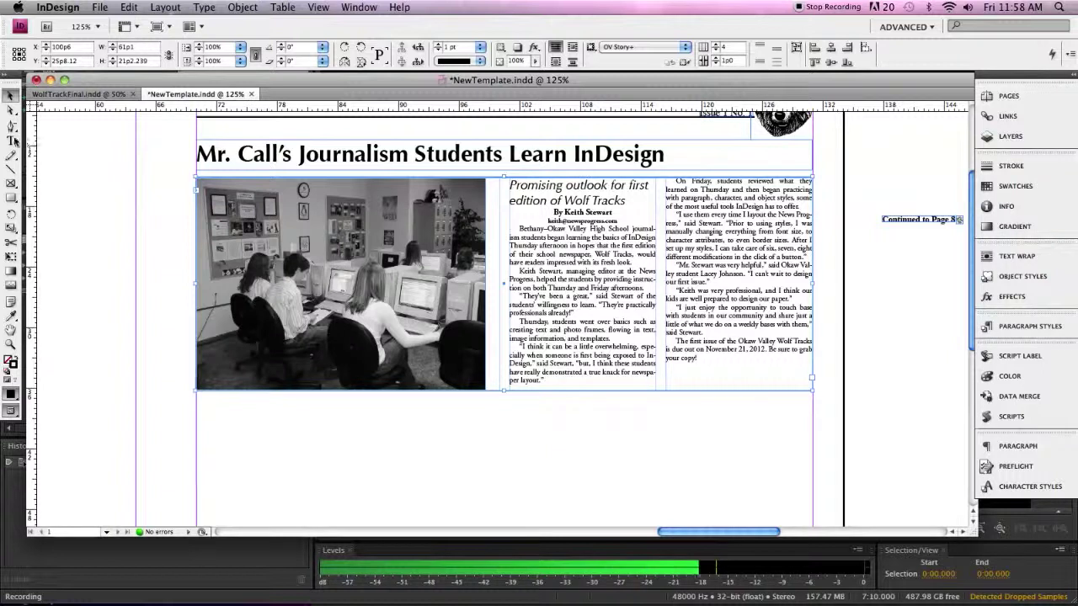
click(10, 112)
click(345, 223)
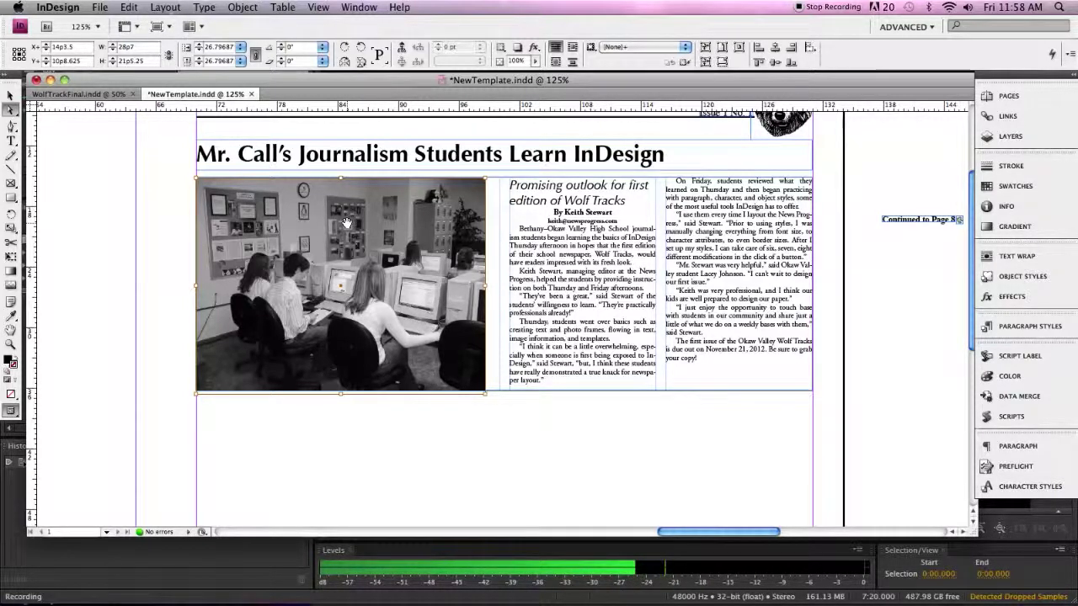
Enlarge the image inside the photo frame to a scale of about 28.73%, keeping the frame's size.
key(super+period)
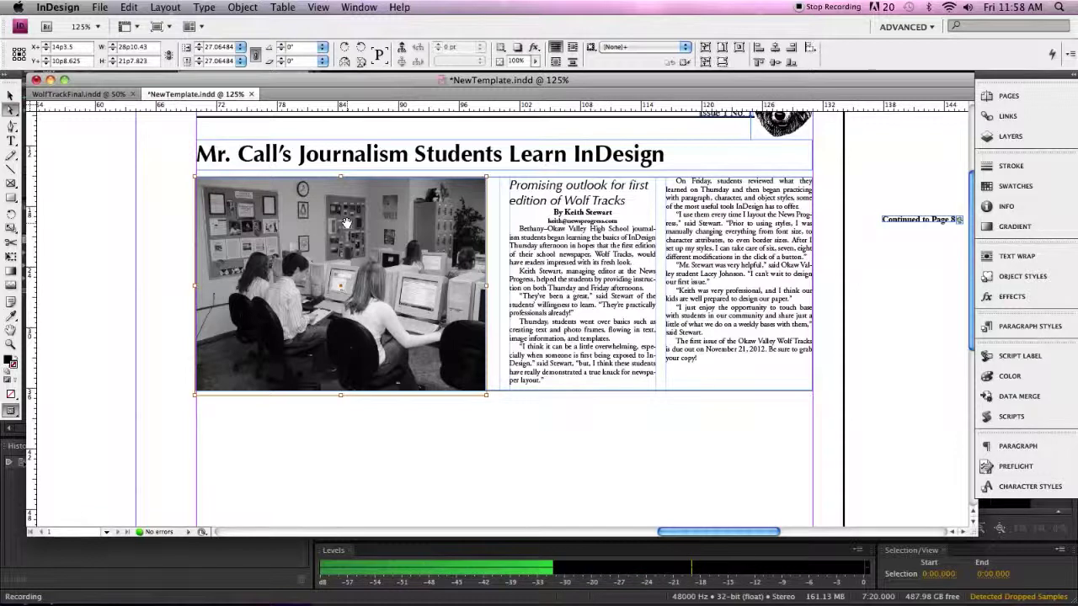
key(super+period)
key(super+period)
key(super+period)
key(super+period)
key(super+period)
key(super+period)
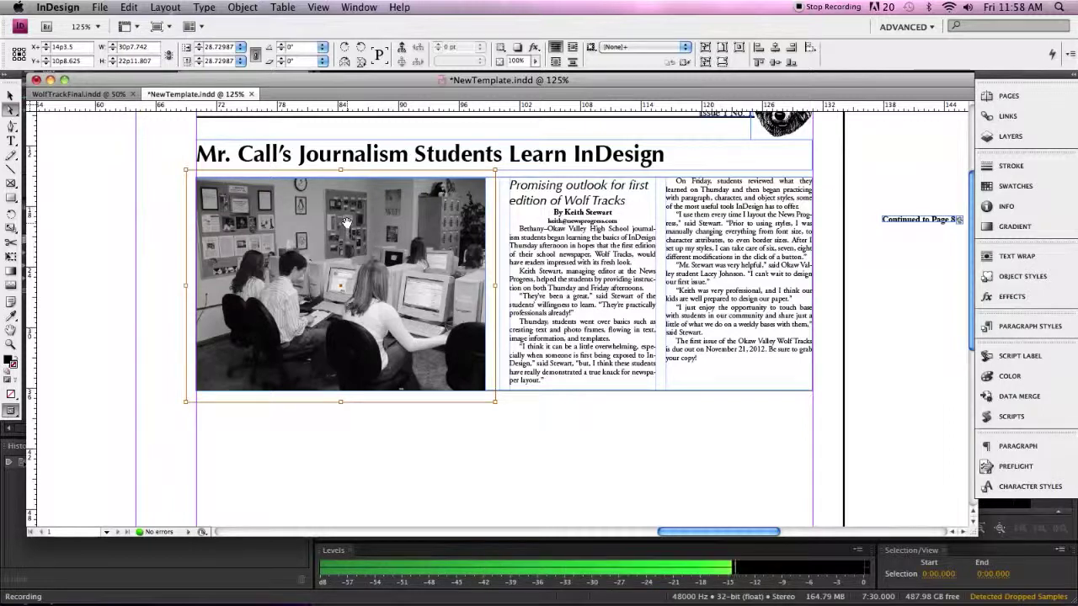
Shift the image left inside its frame to a horizontal position of about 11p10.5.
key(shift+Left)
key(shift+Left)
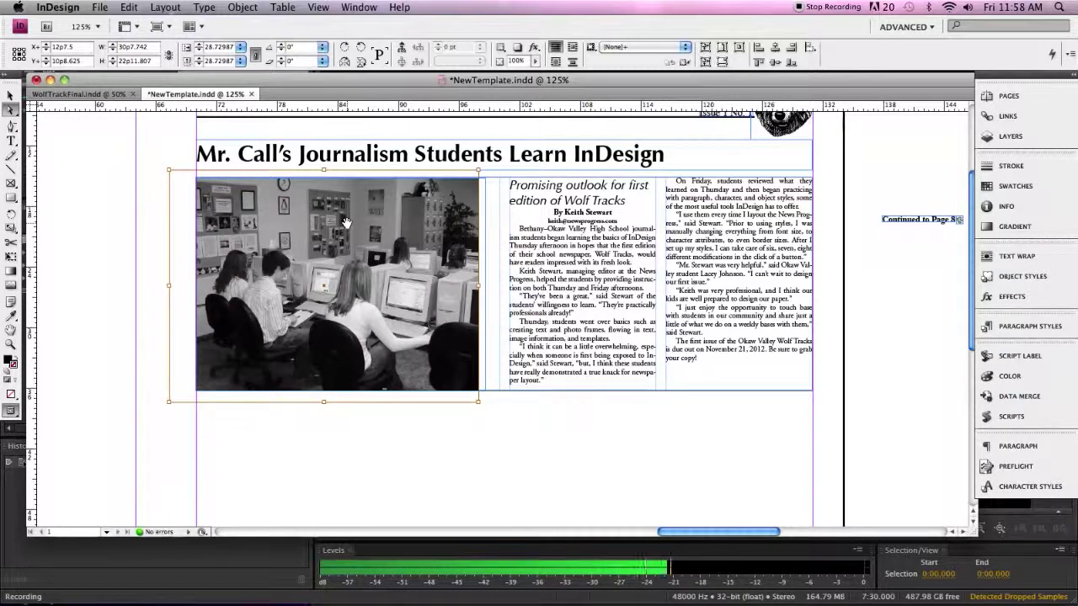
key(shift+Left)
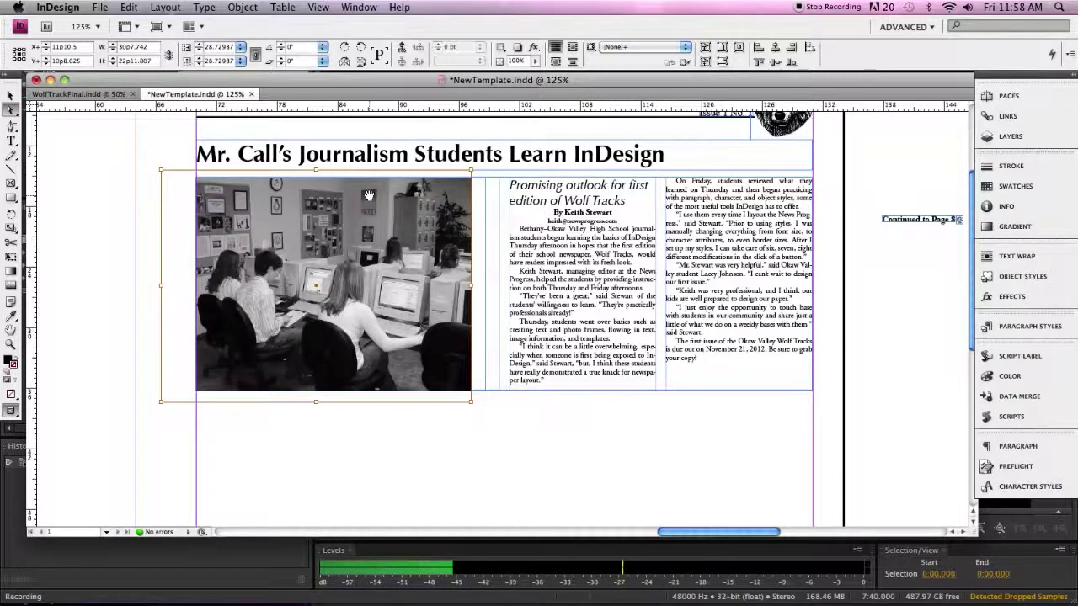
Enlarge the image to a scale of about 31.42% so that it reaches the frame's right edge.
key(super+period)
key(super+period)
key(super+period)
key(super+period)
key(super+period)
key(super+period)
key(super+period)
key(super+period)
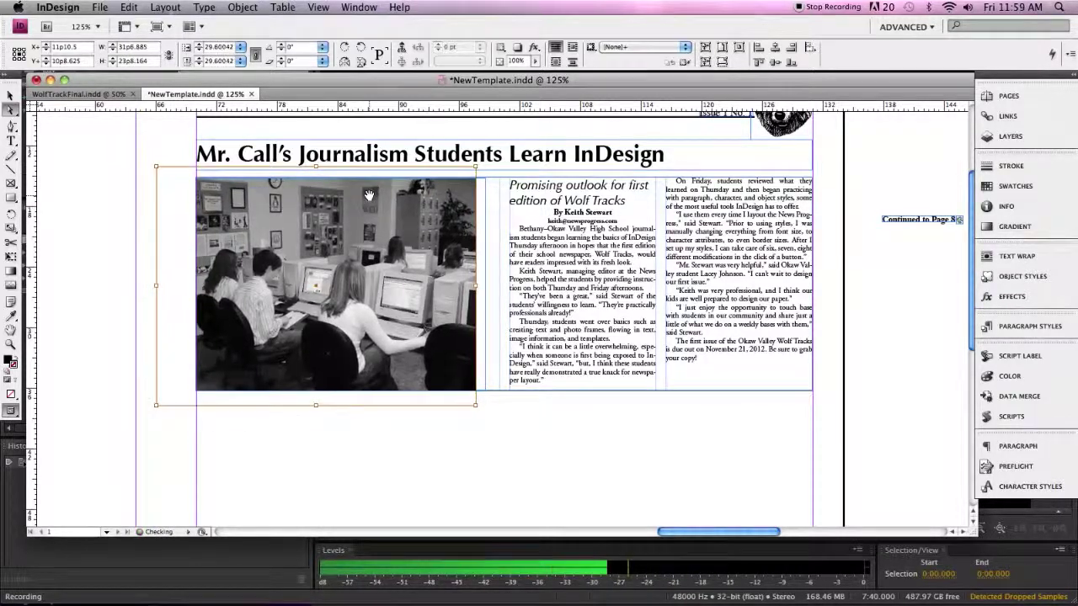
key(super+period)
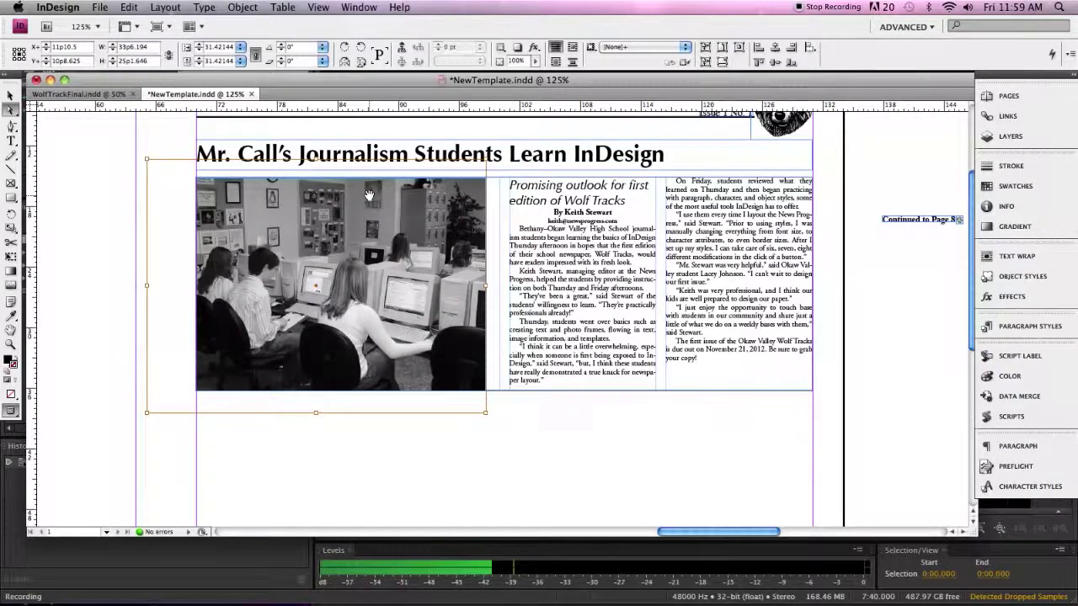
Move the image up and right inside its frame to about X 13p6.5, Y 8p2.6, and deselect it.
key(shift+Up)
key(shift+Up)
key(shift+Up)
key(shift+Right)
key(shift+Right)
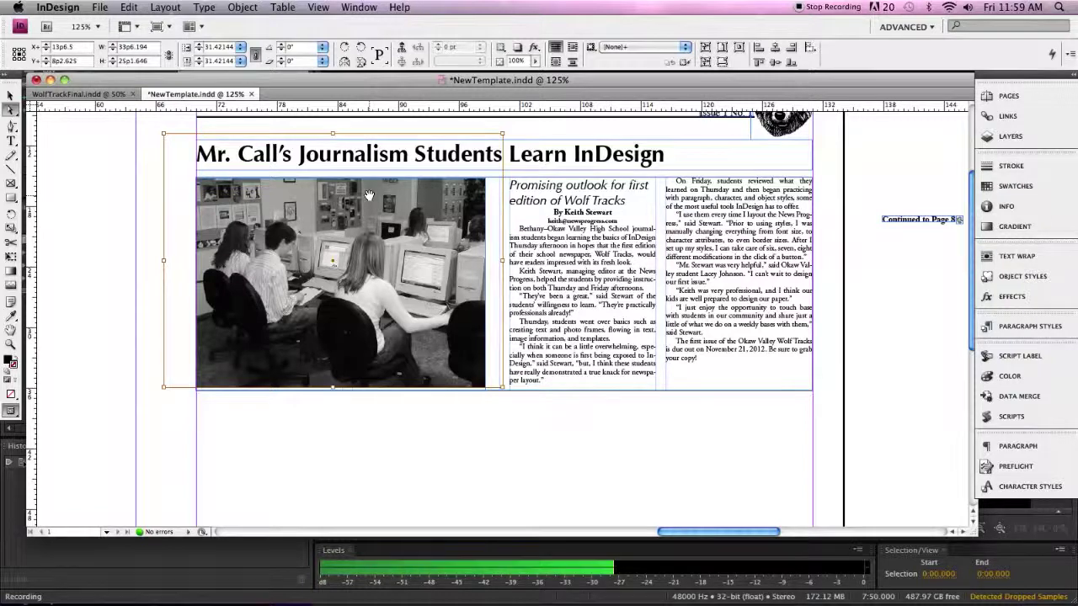
click(91, 177)
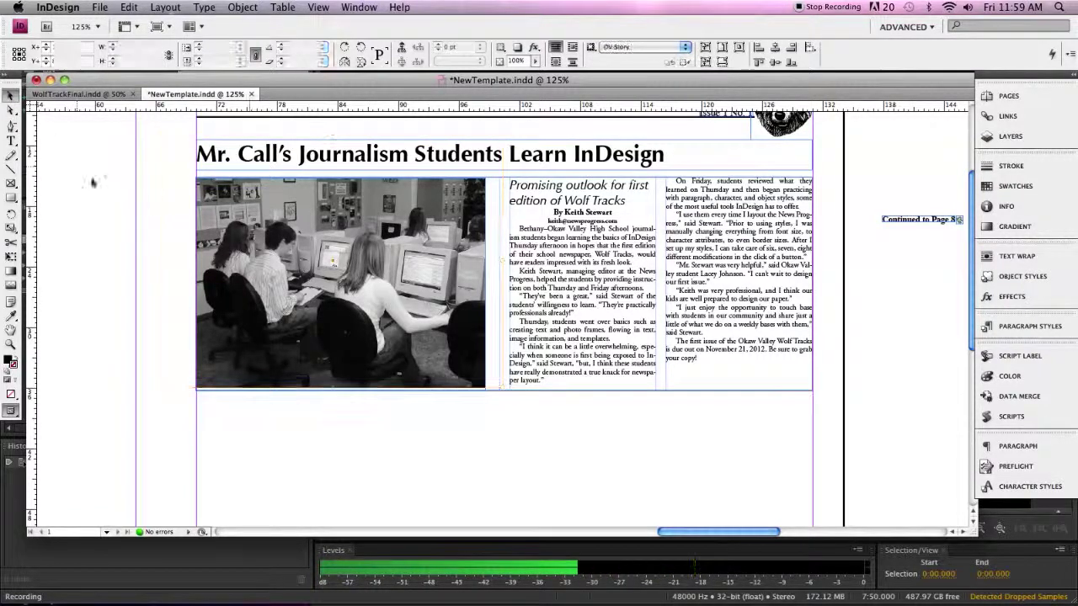
Move the image down slightly inside its frame to cover the gap along the frame's bottom edge.
click(264, 244)
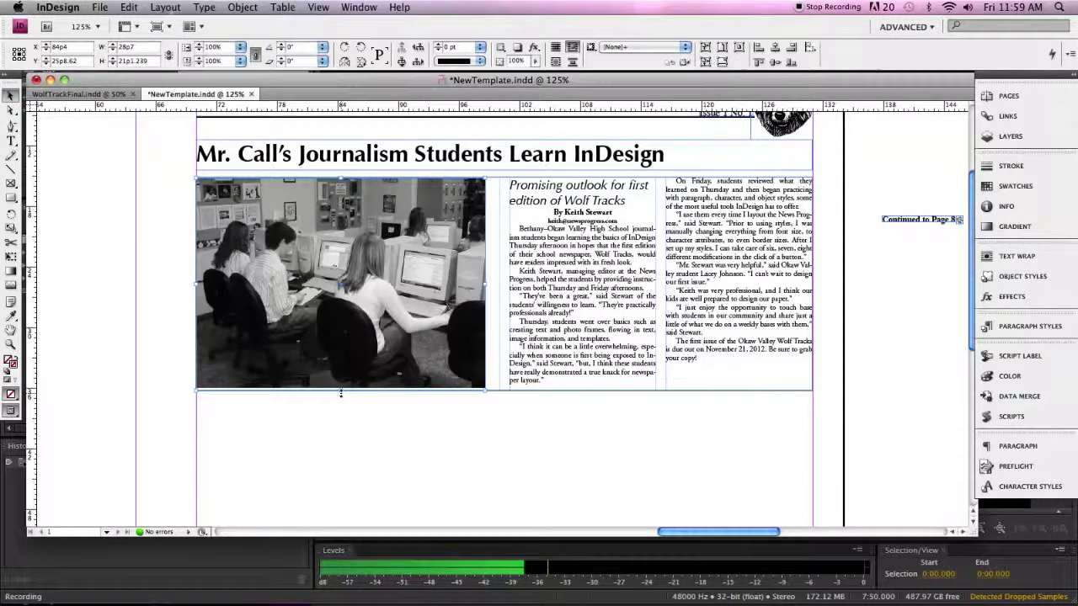
drag(368, 341, 437, 343)
click(437, 343)
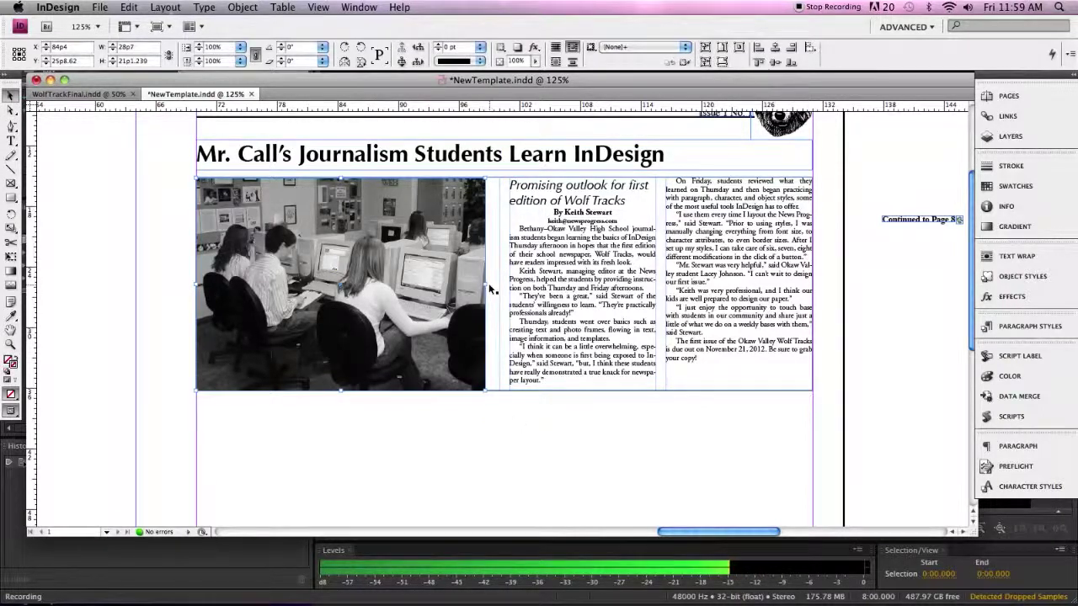
Widen the photo frame rightward to about 29p11.5, close to the story's text column, and deselect it.
mouse_move(487, 284)
mouse_down()
mouse_move(543, 290)
mouse_move(501, 295)
mouse_up()
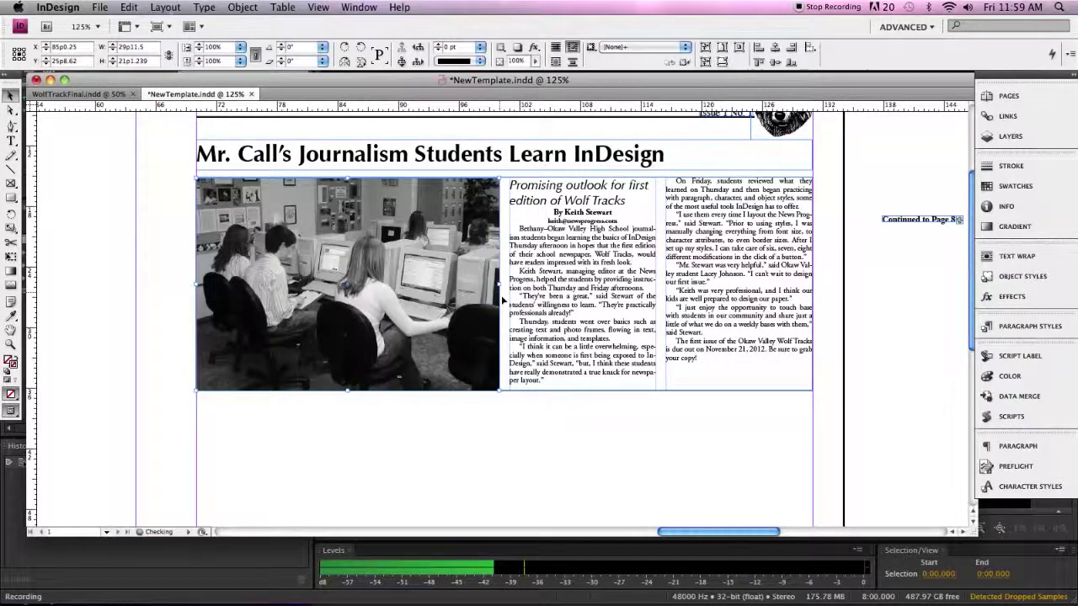
click(499, 269)
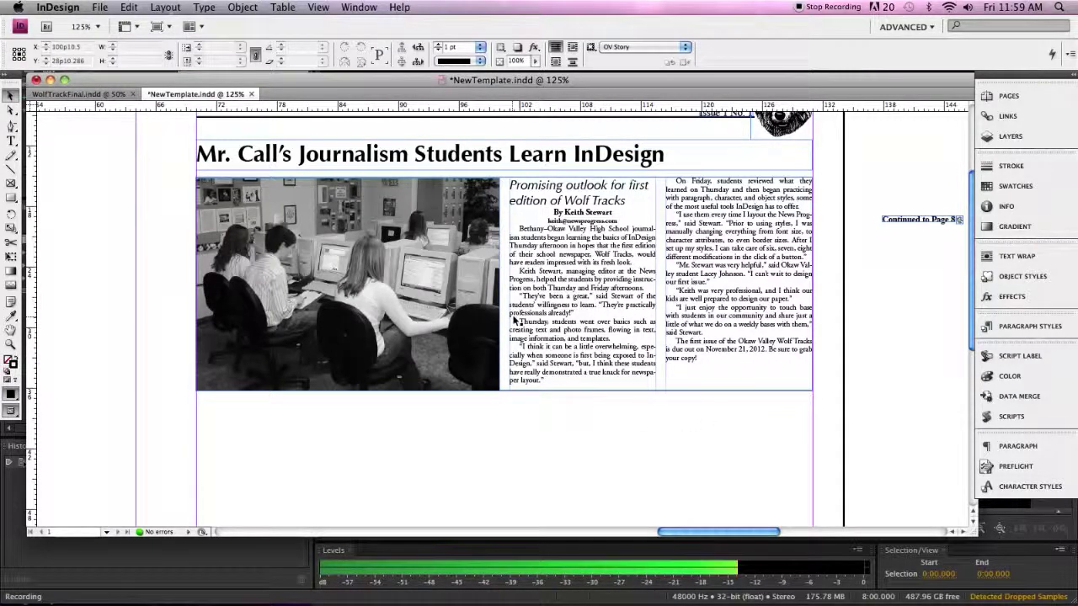
click(388, 340)
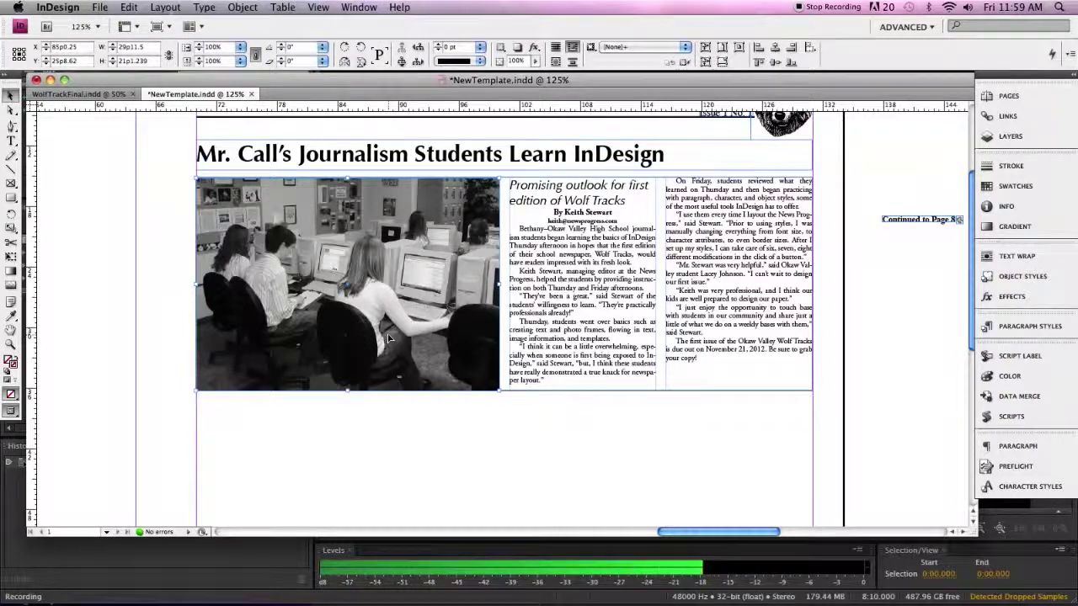
click(379, 427)
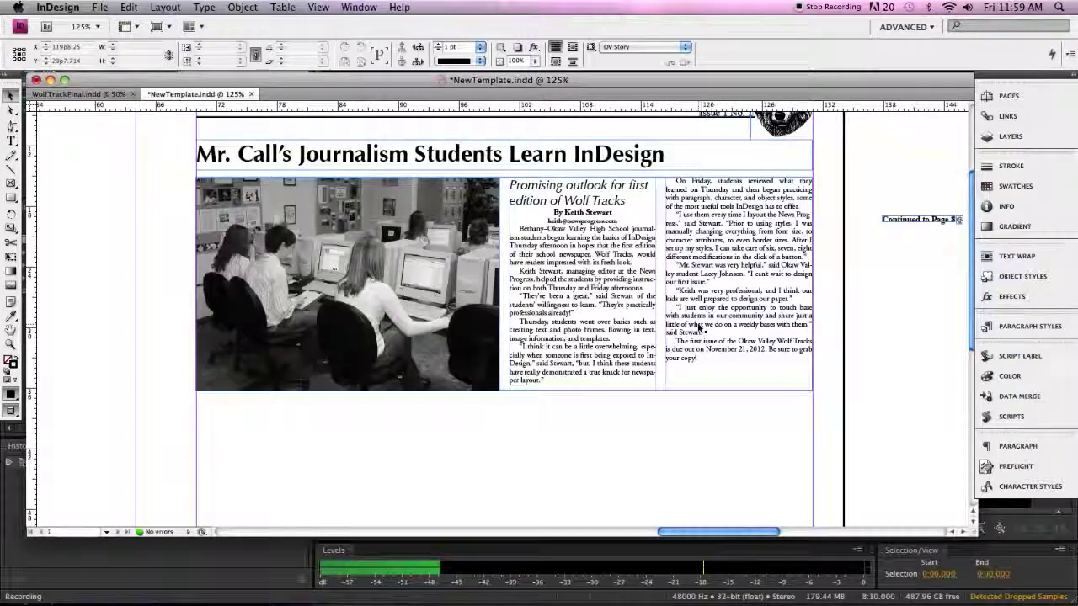
scroll(690, 325, left, 3)
scroll(690, 325, up, 1)
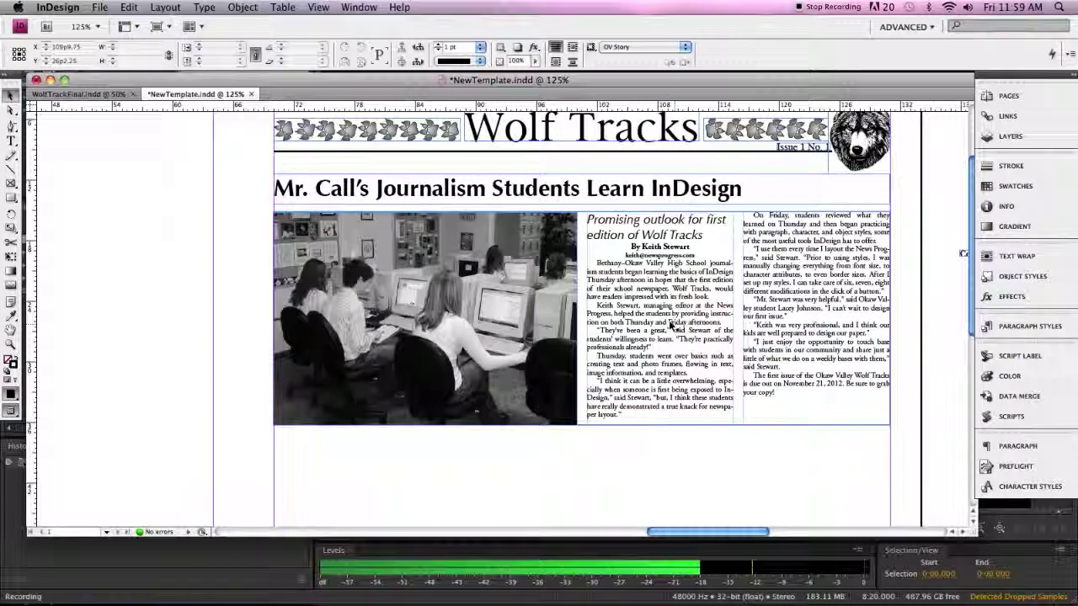